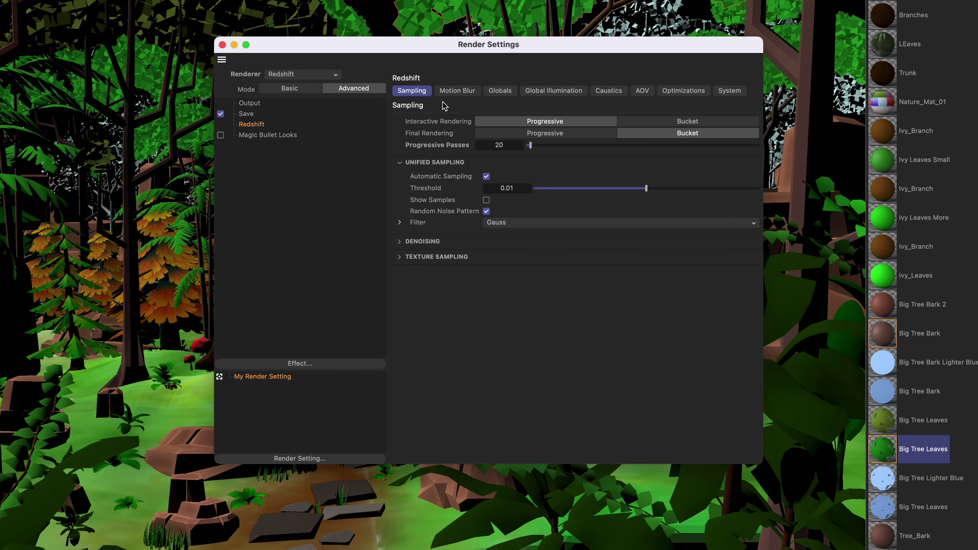
Look through the Redshift motion blur, globals, global illumination, caustics, optimizations and system render settings
left_click(459, 93)
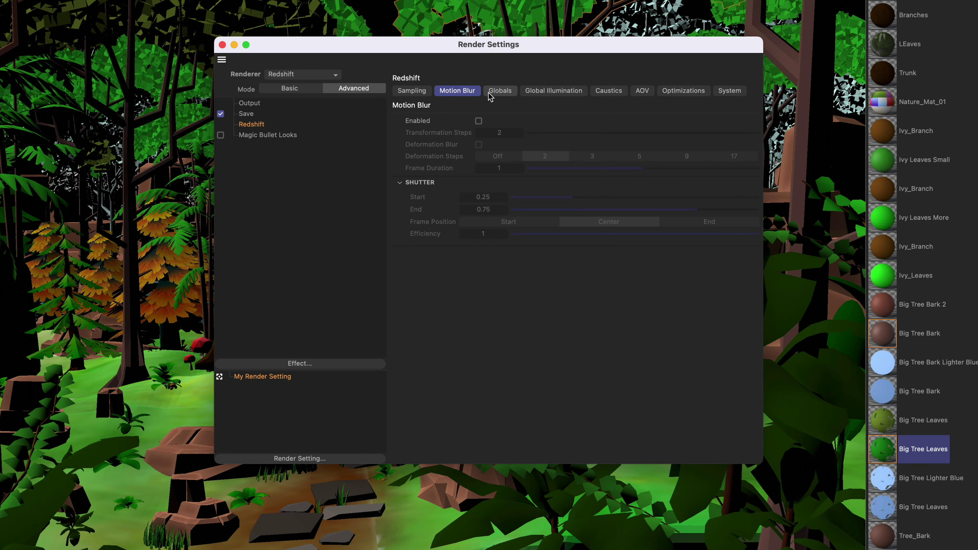
left_click(500, 92)
scroll(417, 195, "down", 2)
scroll(416, 196, "up", 3)
left_click(554, 90)
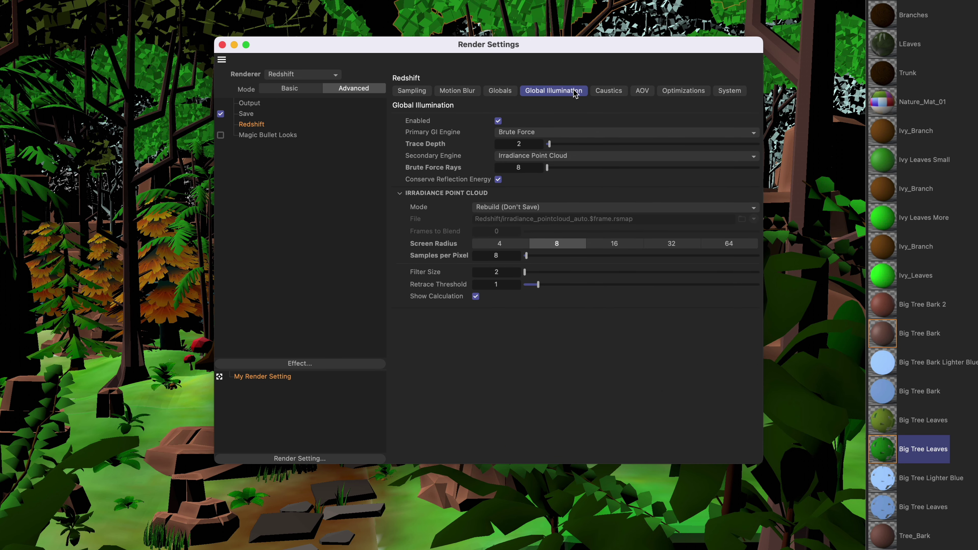
left_click(609, 91)
left_click(674, 93)
left_click(730, 91)
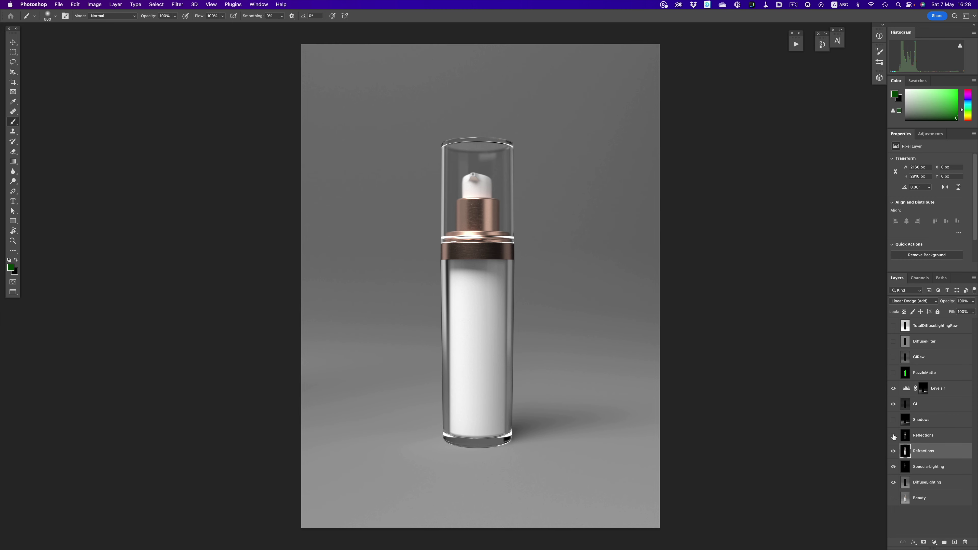
Show the Reflections layer and slightly reduce its fill
left_click(893, 436)
left_click(894, 467)
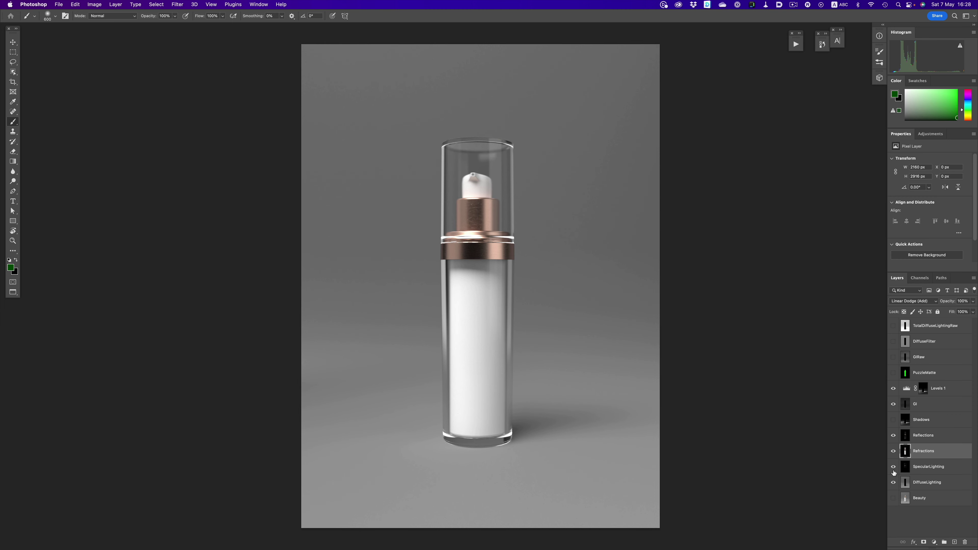
left_click(932, 435)
left_click_drag(964, 312, 953, 312)
Try raising the midtones of the Levels 1 adjustment layer to 1.42
left_click(942, 393)
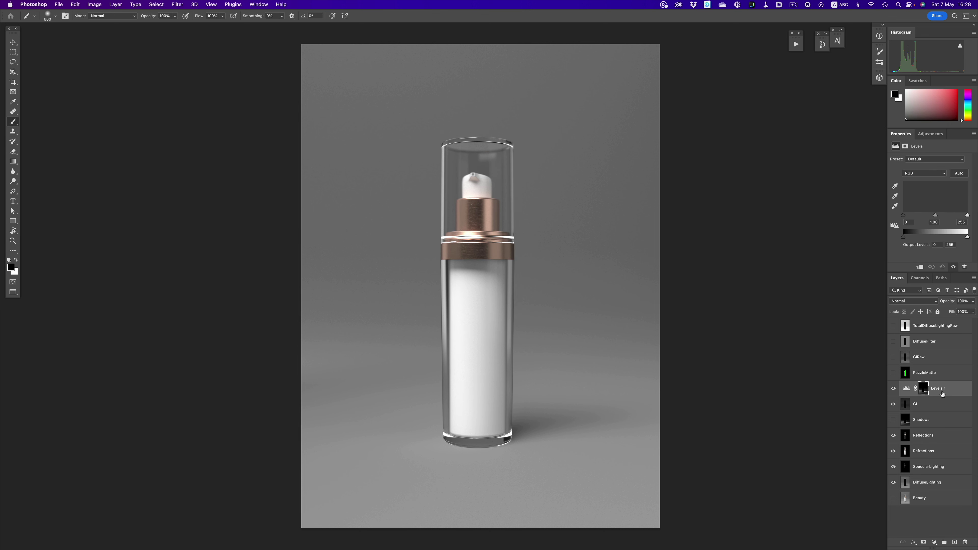
left_click_drag(931, 218, 928, 219)
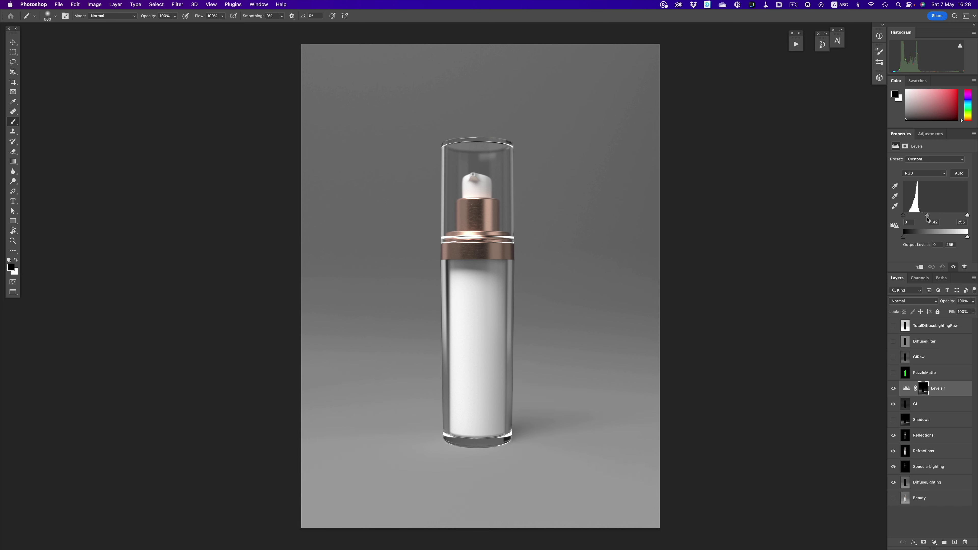
key("super+z")
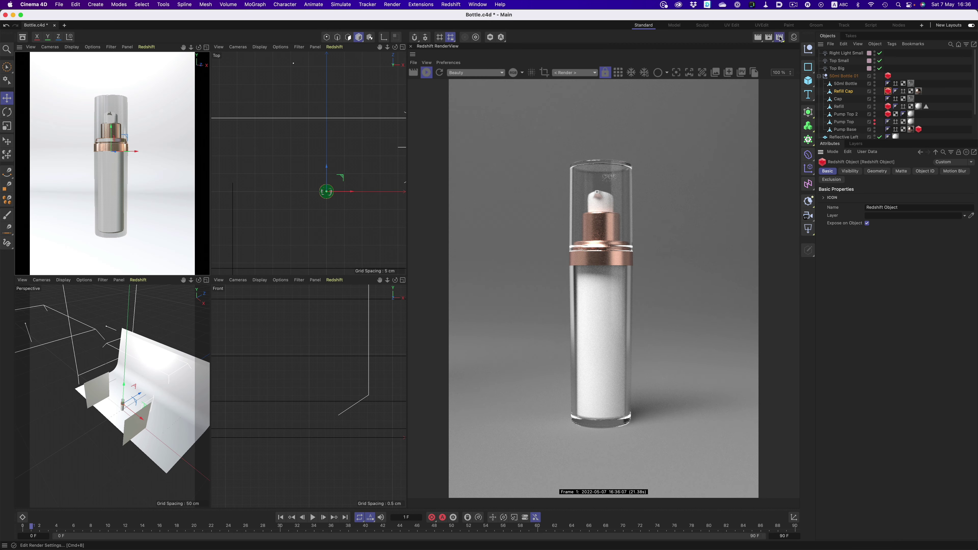
Open the Redshift AOV render settings and bring up the AOV Manager
left_click(780, 37)
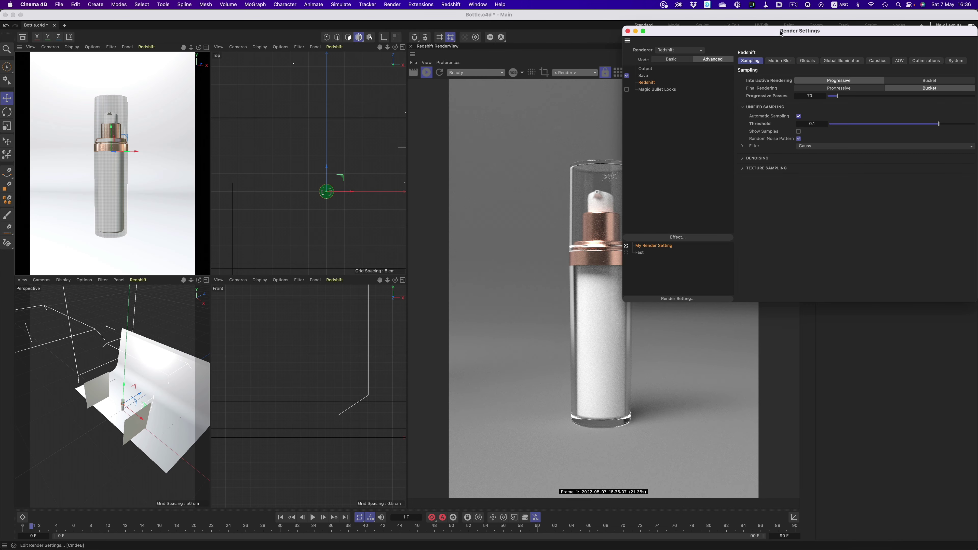
left_click_drag(782, 32, 503, 110)
left_click(617, 136)
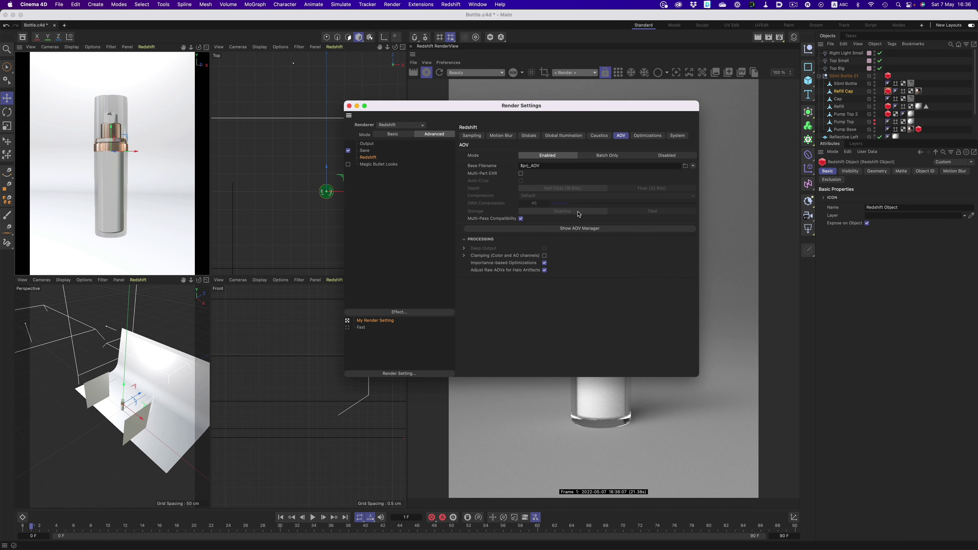
left_click(580, 229)
left_click_drag(619, 200, 359, 92)
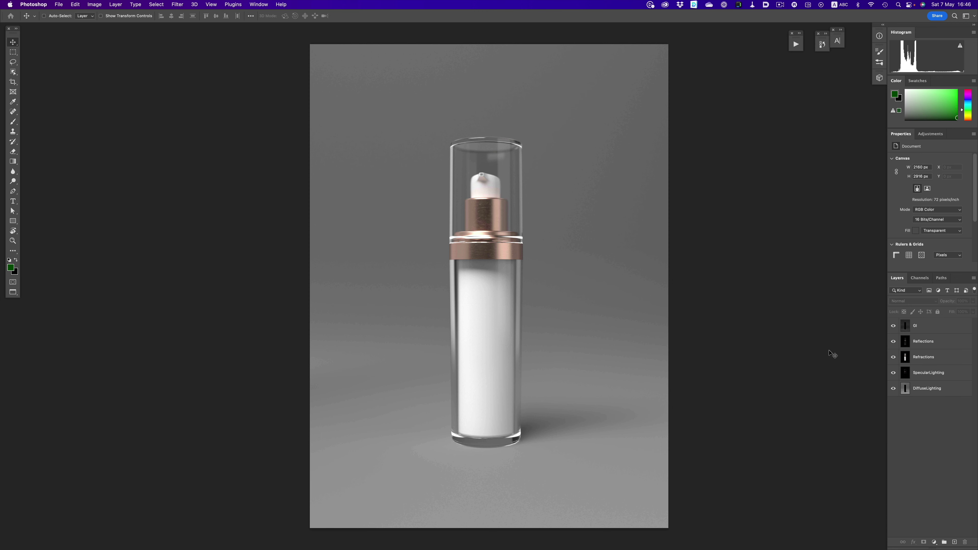
key("ctrl+Tab")
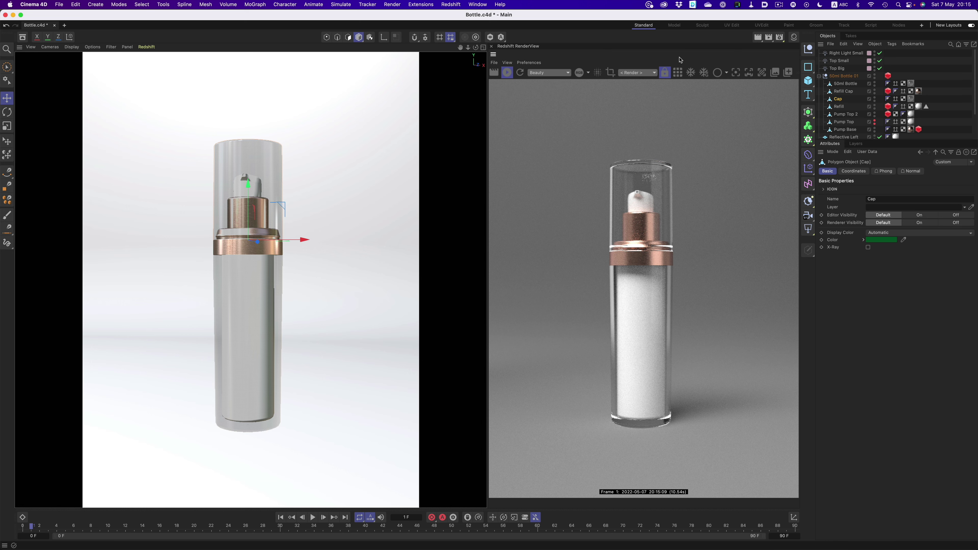
In the render settings, set the multi-pass image format to PSD and keep its depth at 16 Bit/Channel
left_click(782, 40)
left_click_drag(785, 32, 449, 96)
left_click(308, 138)
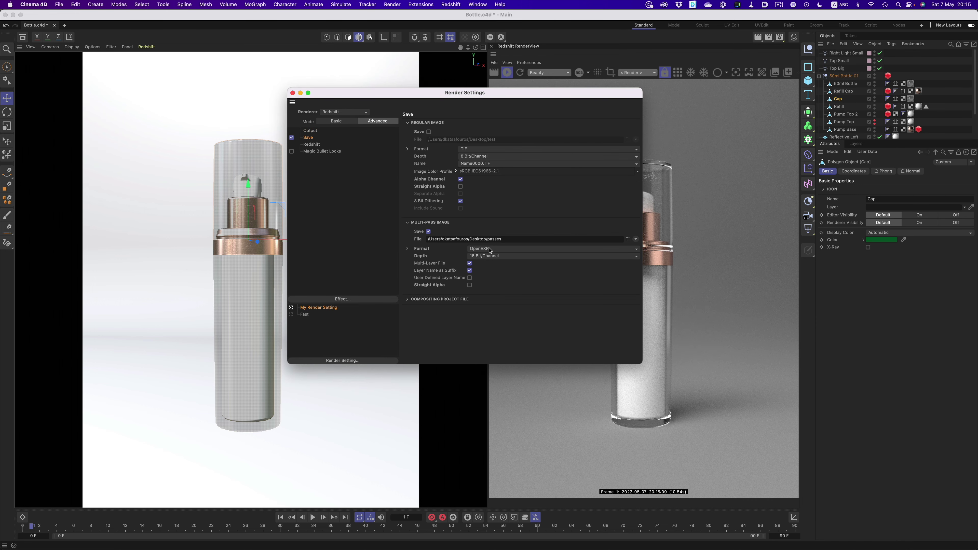
left_click(525, 249)
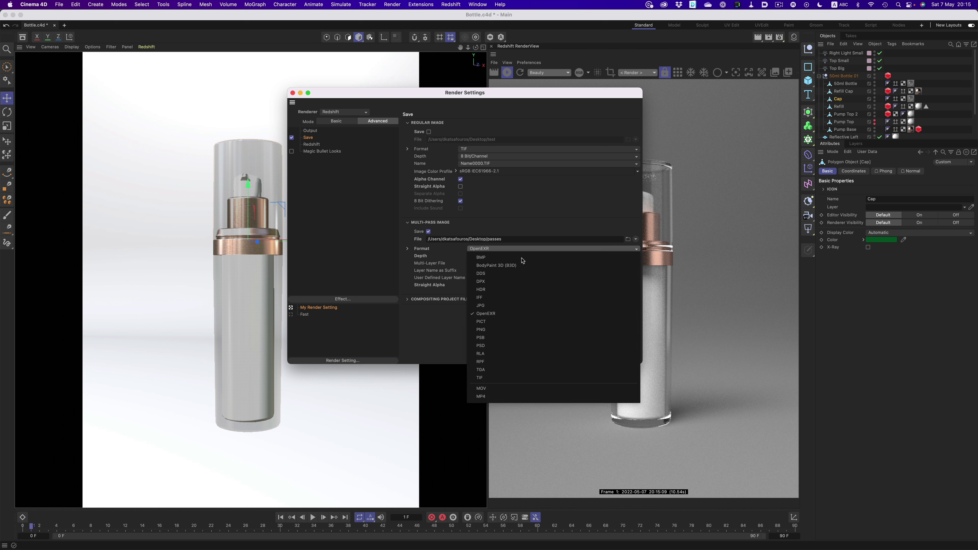
left_click(513, 346)
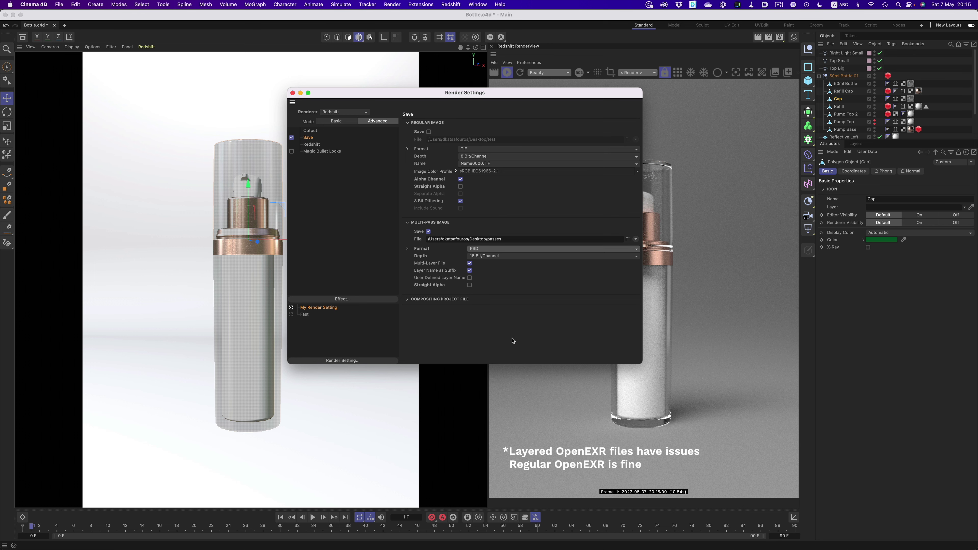
left_click(511, 257)
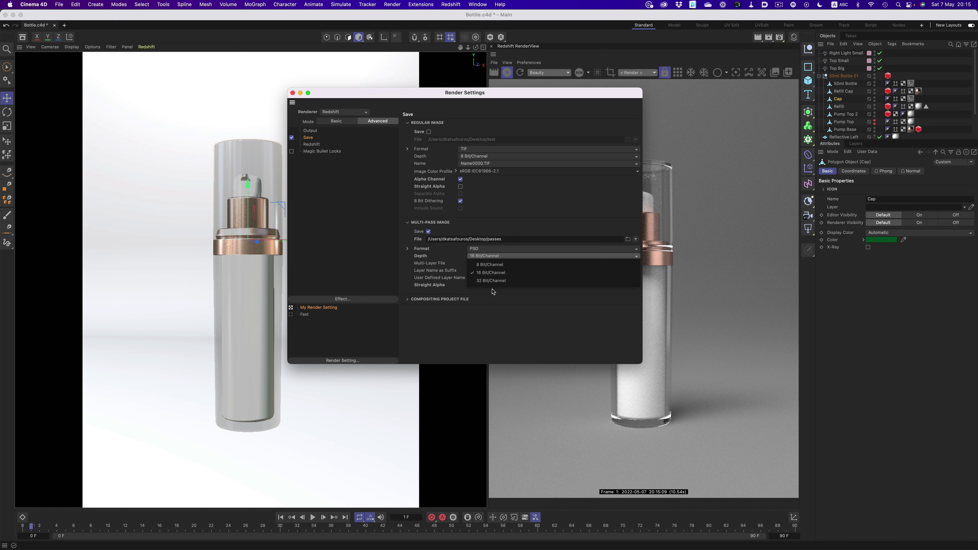
left_click(509, 320)
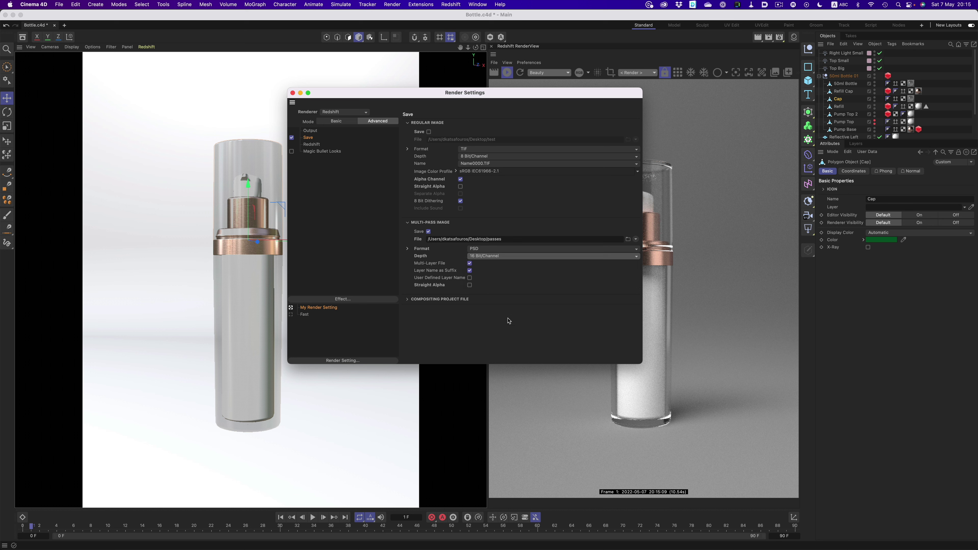
Open the Redshift AOV Manager from the render settings and add a Beauty AOV
left_click(315, 145)
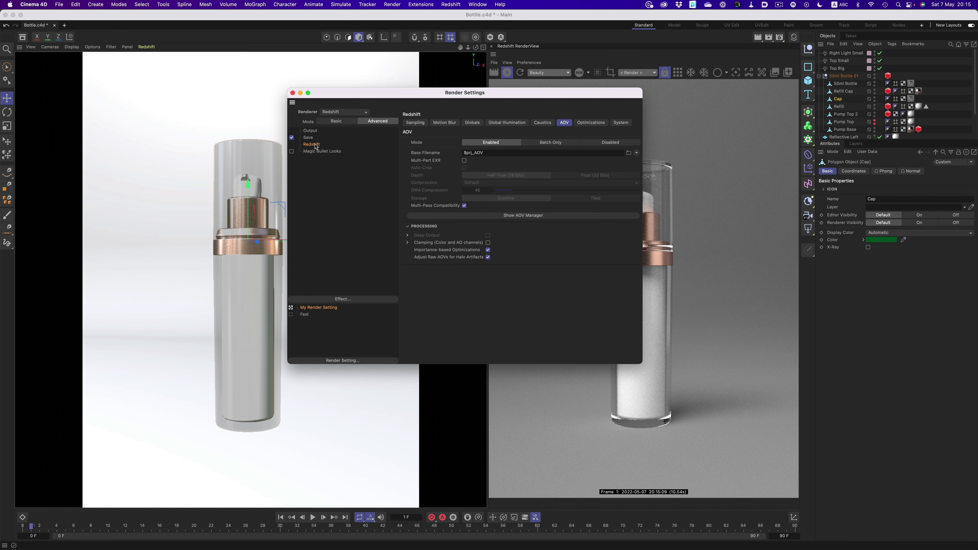
left_click(521, 217)
left_click(293, 93)
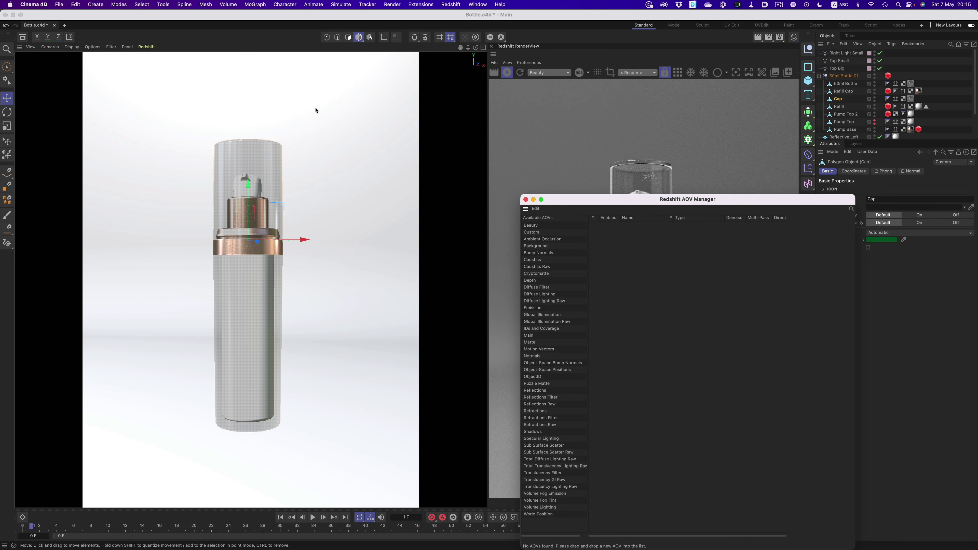
left_click_drag(562, 205, 289, 134)
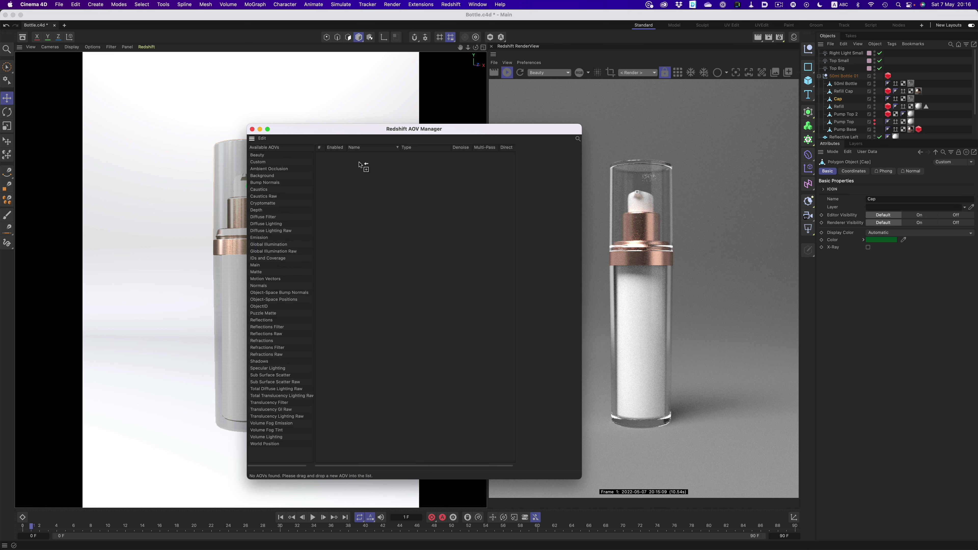
left_click_drag(360, 166, 362, 166)
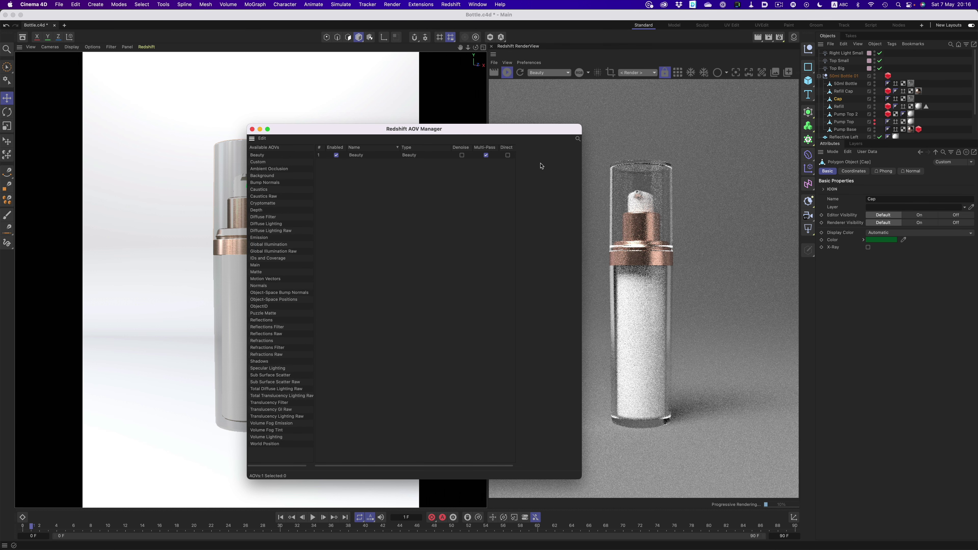
Filter the available AOVs by "diffuse", add the Diffuse Lighting AOV and preview it in the RenderView
left_click(578, 139)
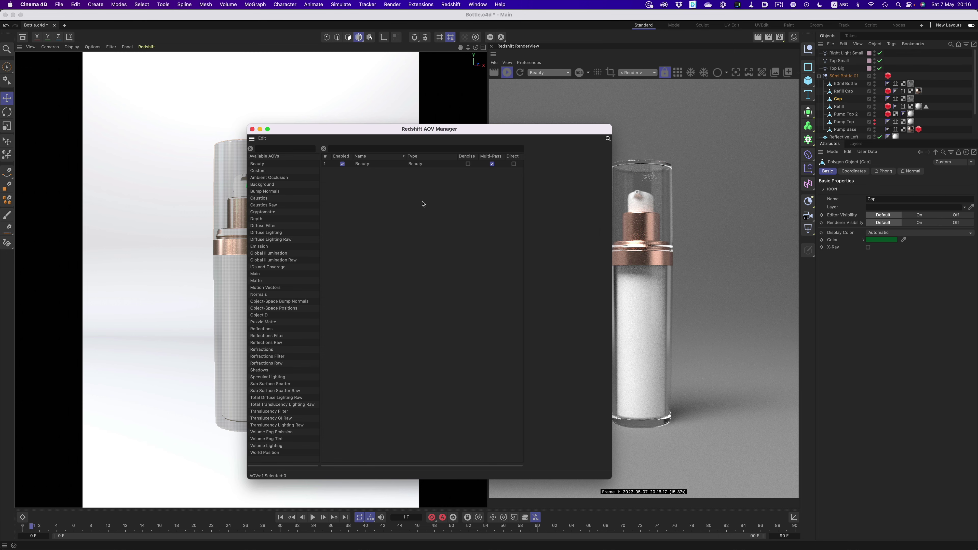
type("diffuse")
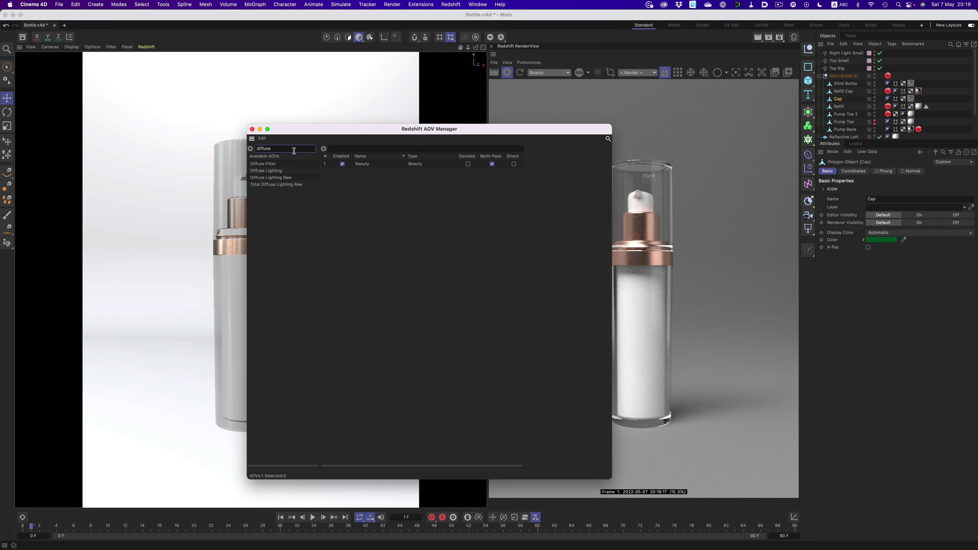
left_click(285, 208)
left_click_drag(277, 171, 347, 183)
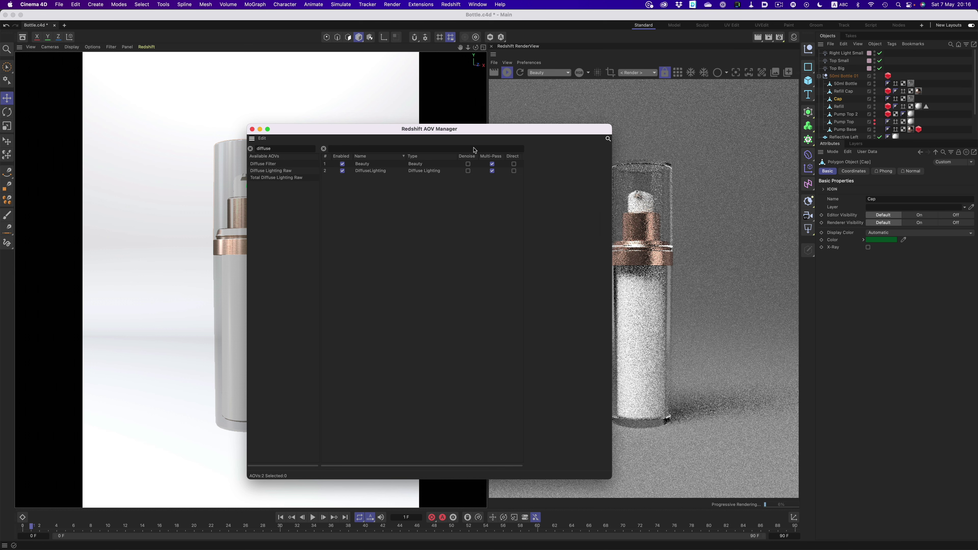
left_click(561, 73)
left_click(559, 86)
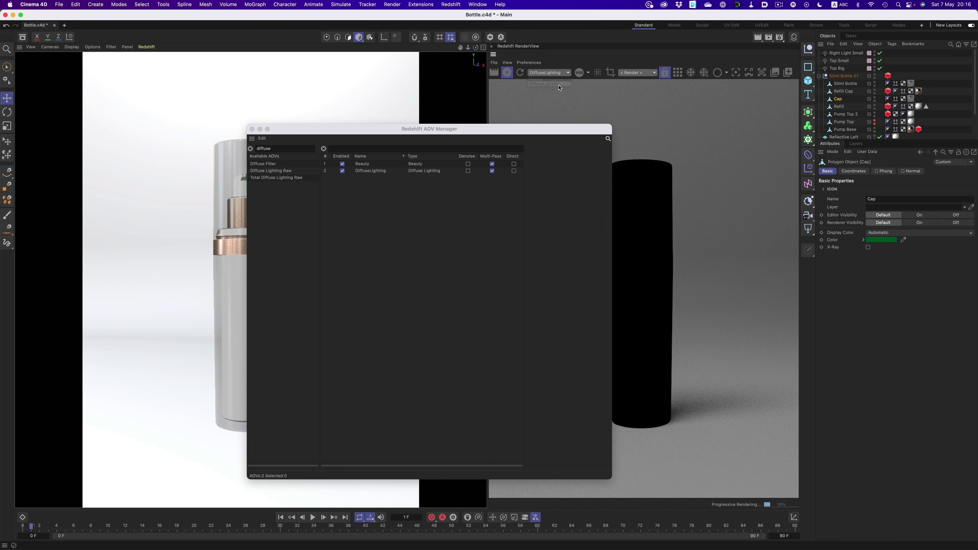
left_click_drag(559, 128, 503, 126)
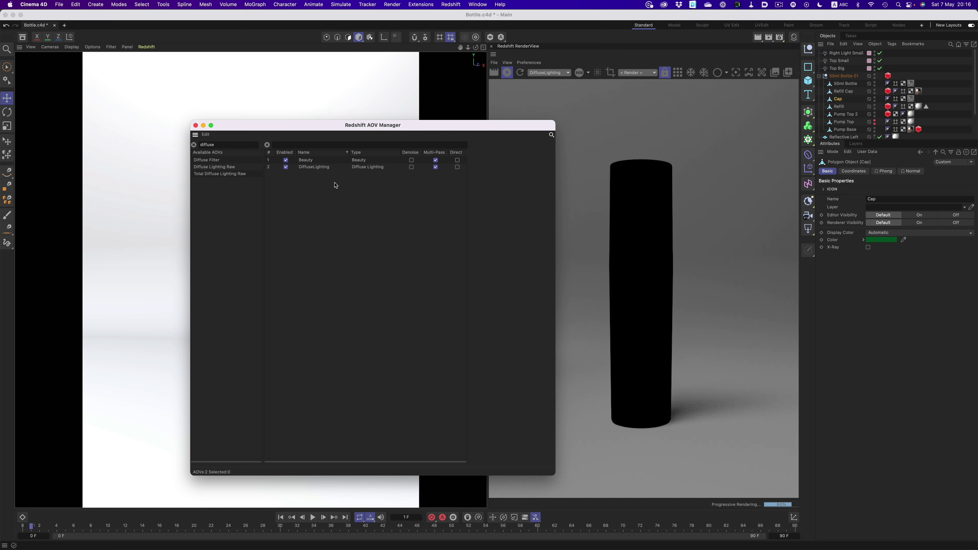
Add the Diffuse Filter AOV and preview it in the RenderView
left_click_drag(226, 159, 295, 182)
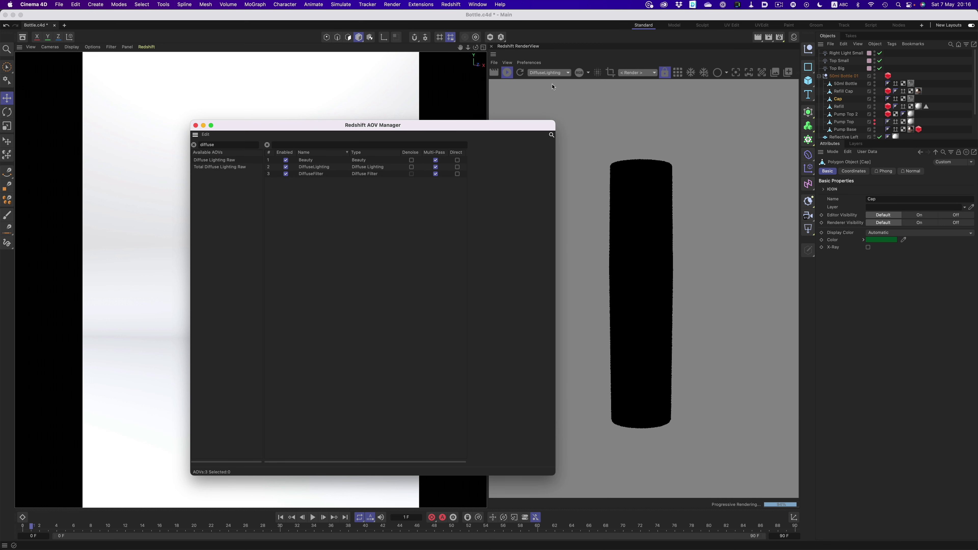
left_click(549, 72)
left_click(550, 86)
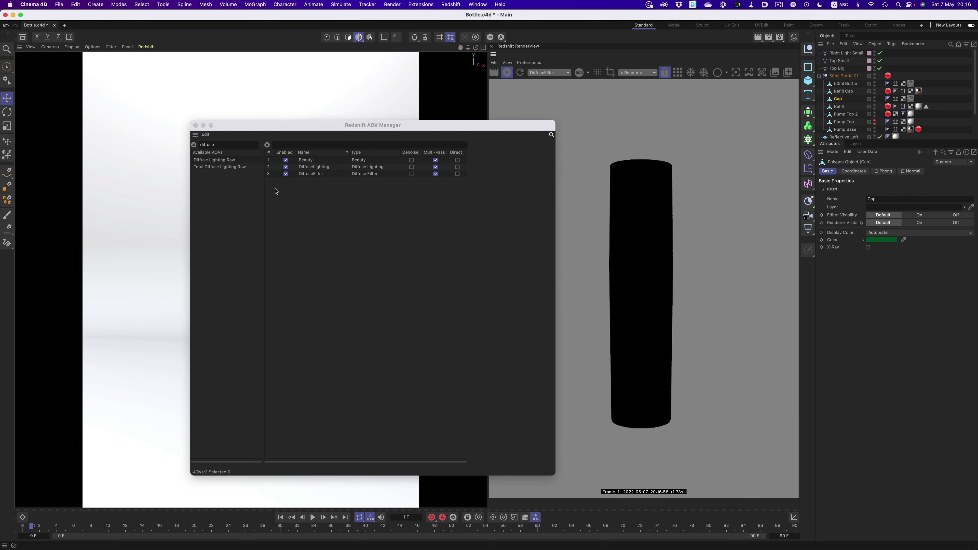
Add the Total Diffuse Lighting Raw AOV and preview it in the RenderView
left_click(228, 168)
left_click_drag(288, 192, 306, 193)
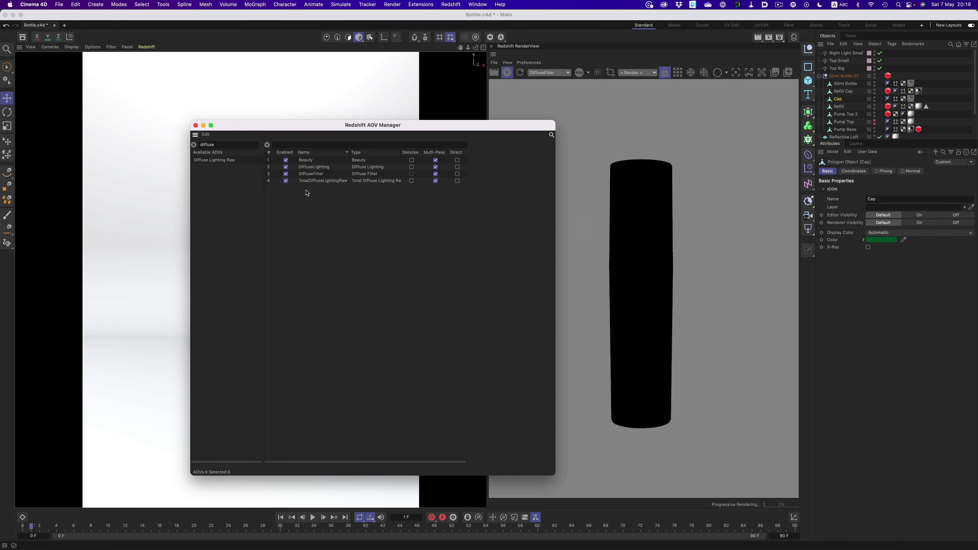
left_click(545, 74)
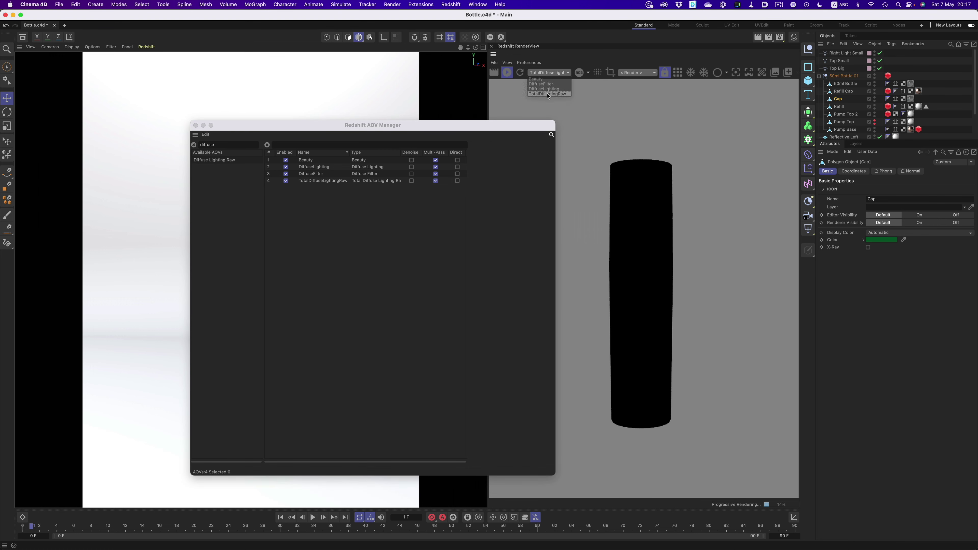
left_click(549, 96)
left_click_drag(437, 127, 481, 161)
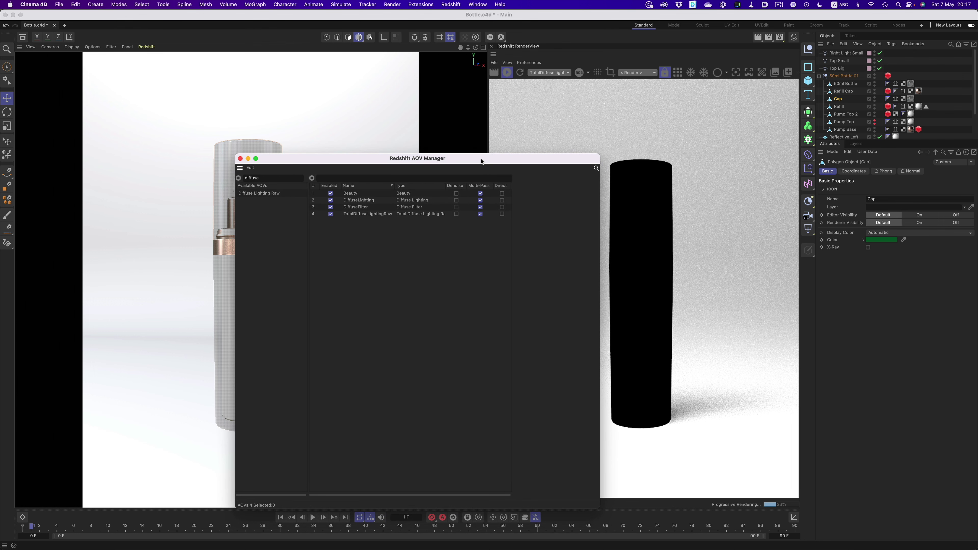
Try deleting the transparent Cap and 50ml Bottle objects to check the raw diffuse pass, and undo both deletions
left_click(220, 178)
left_click(220, 177)
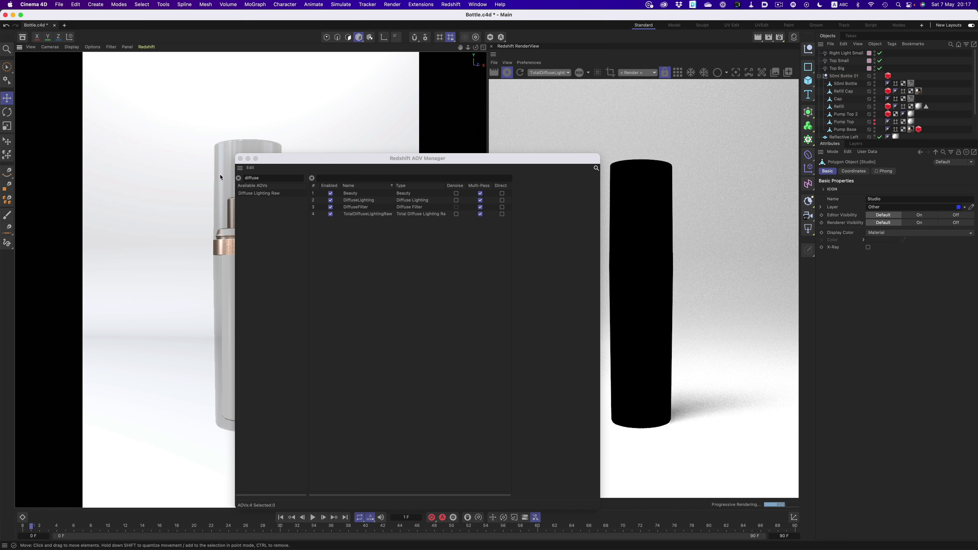
left_click(220, 177)
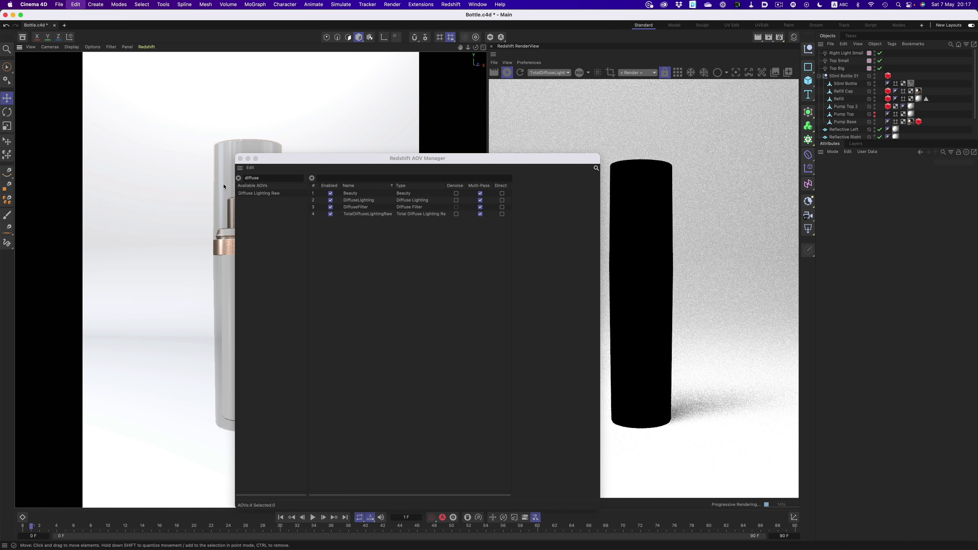
key("BackSpace")
left_click(225, 271)
key("BackSpace")
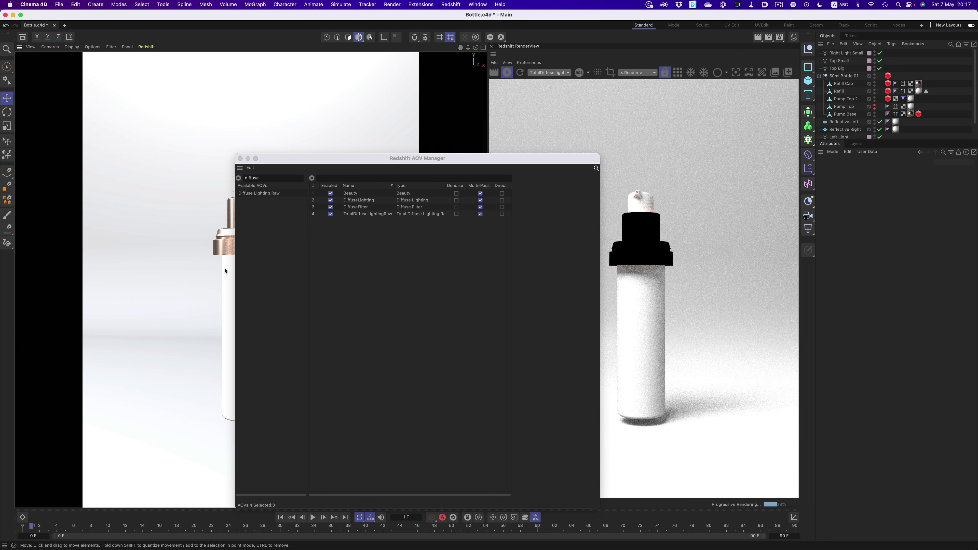
key("super+z")
key("super+z")
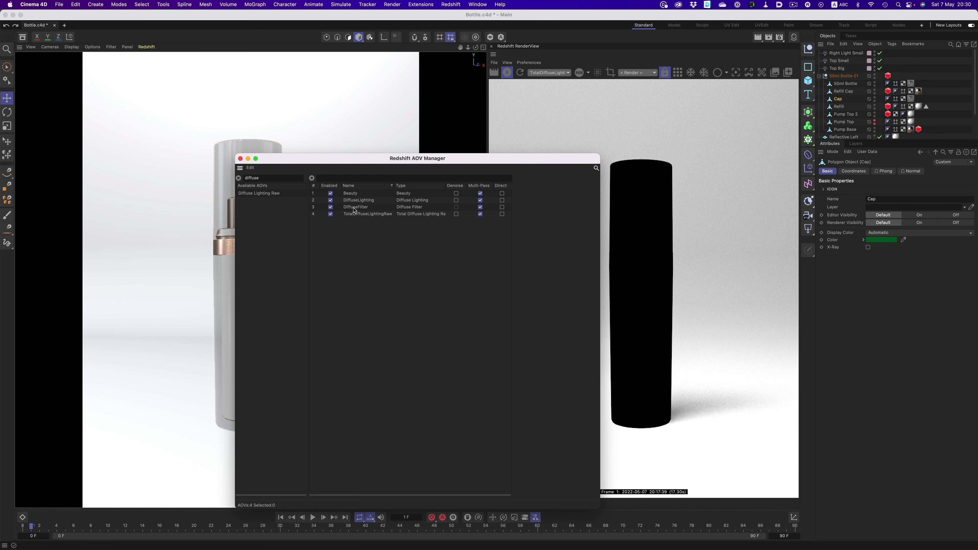
Remove the Diffuse Filter and Total Diffuse Lighting Raw AOVs from the active AOV list
left_click(355, 208)
left_click(357, 215, "shift")
key("BackSpace")
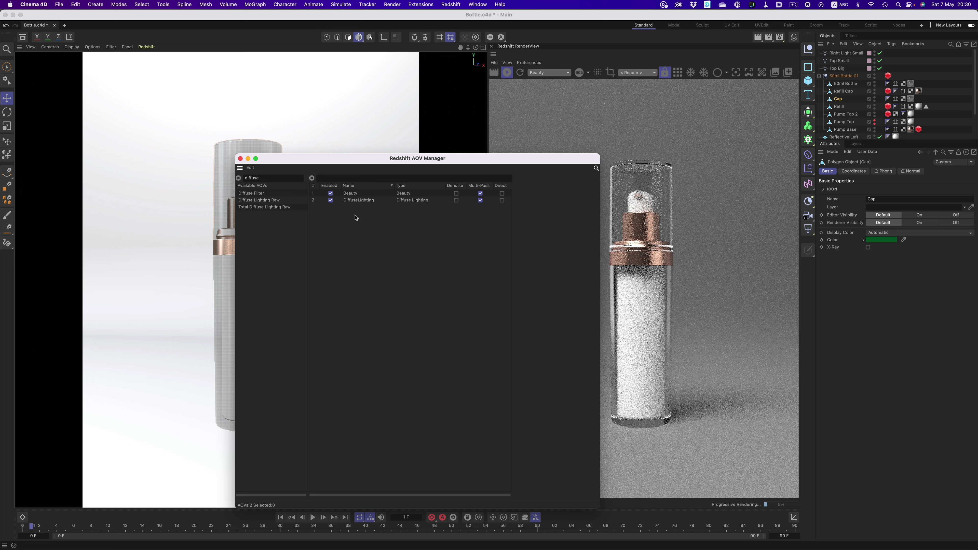
Find the Reflections AOV by searching for "reflect", add it to the active AOVs, and preview it in the RenderView
left_click(278, 178)
left_click(278, 178)
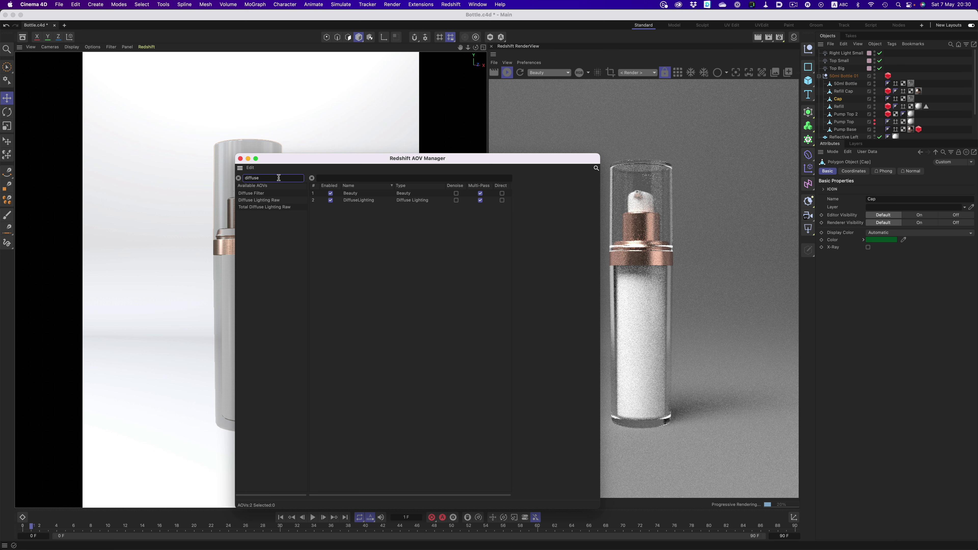
double_click(279, 178)
type("reflect")
left_click(275, 231)
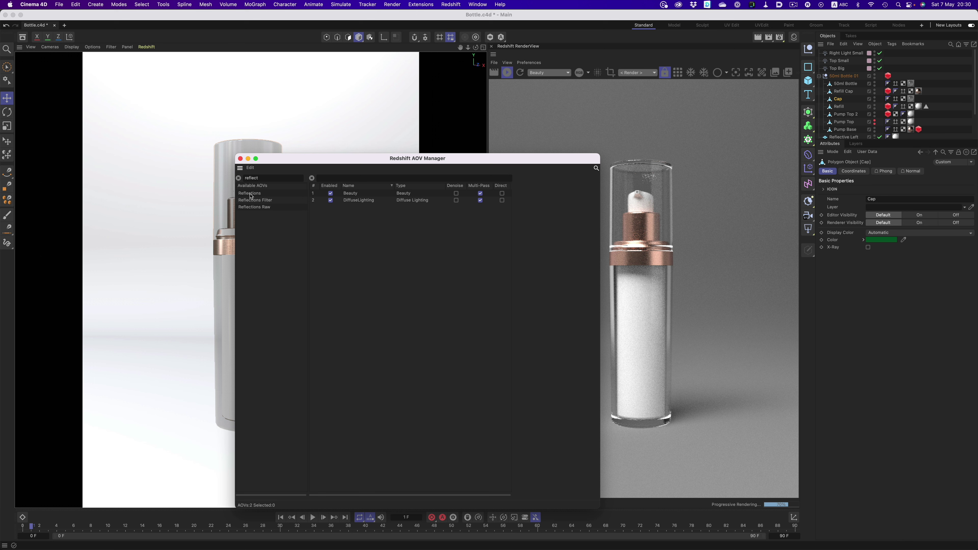
left_click_drag(251, 196, 354, 218)
left_click(549, 74)
left_click(549, 91)
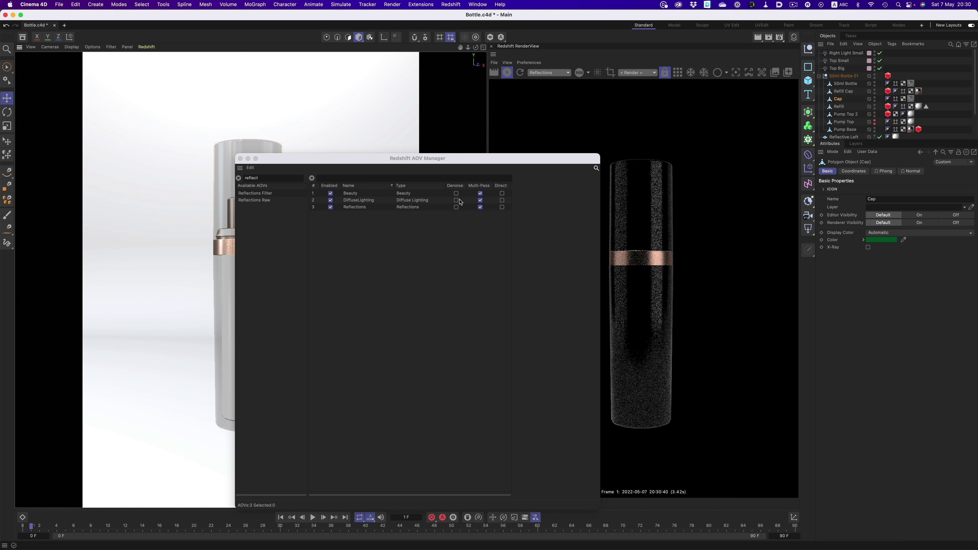
Add the Specular Lighting and Refractions AOVs to the active AOV list
double_click(279, 181)
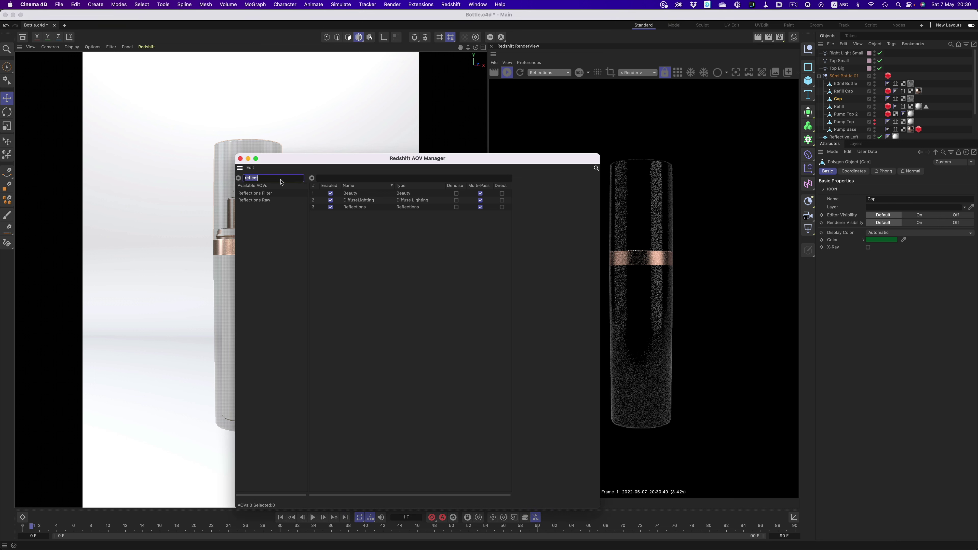
type("specula")
left_click_drag(269, 194, 346, 231)
double_click(276, 178)
type("refraction")
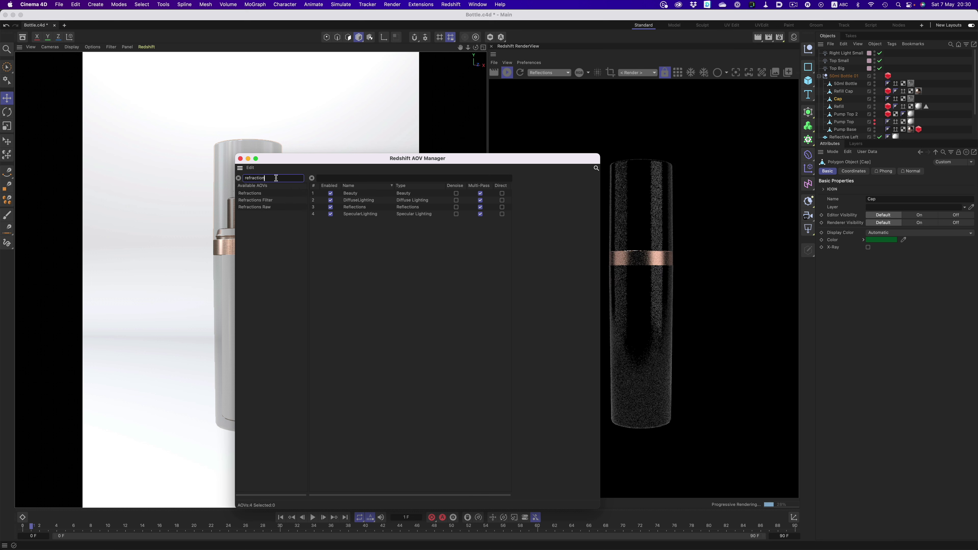
left_click_drag(266, 193, 352, 231)
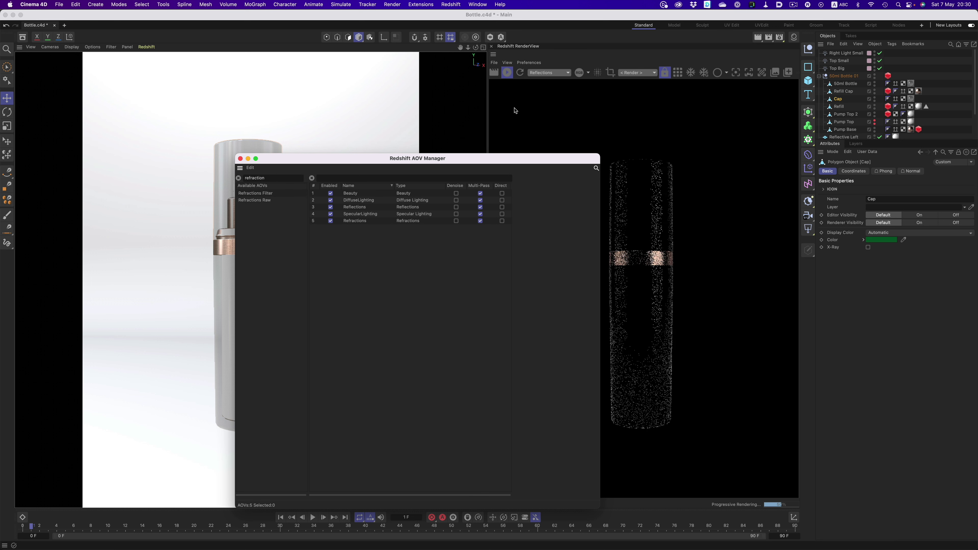
Preview the SpecularLighting pass and the Refractions pass in the RenderView
left_click(548, 73)
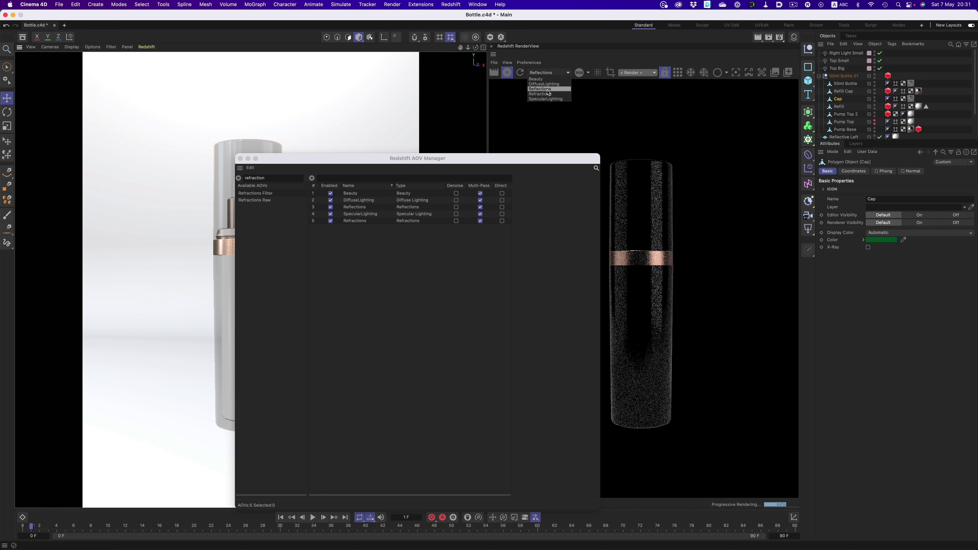
left_click(552, 99)
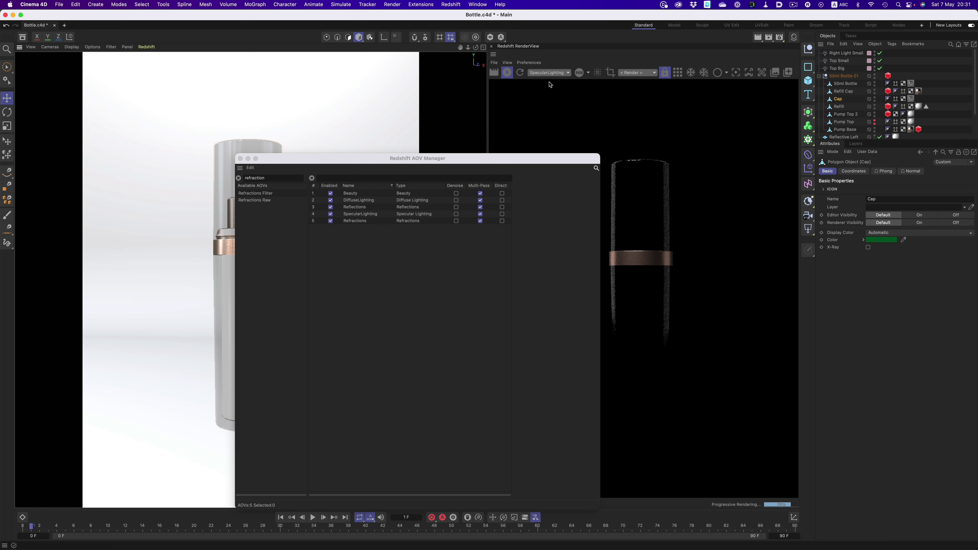
left_click(551, 74)
left_click(549, 94)
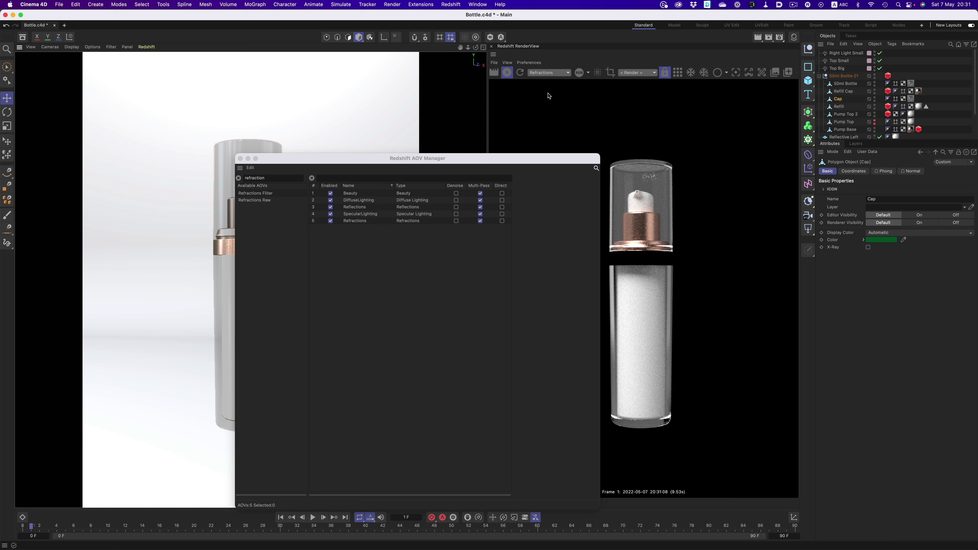
Search the available AOVs for "global", add Global Illumination, and preview the GI pass in the RenderView
left_click(279, 179)
type("glo")
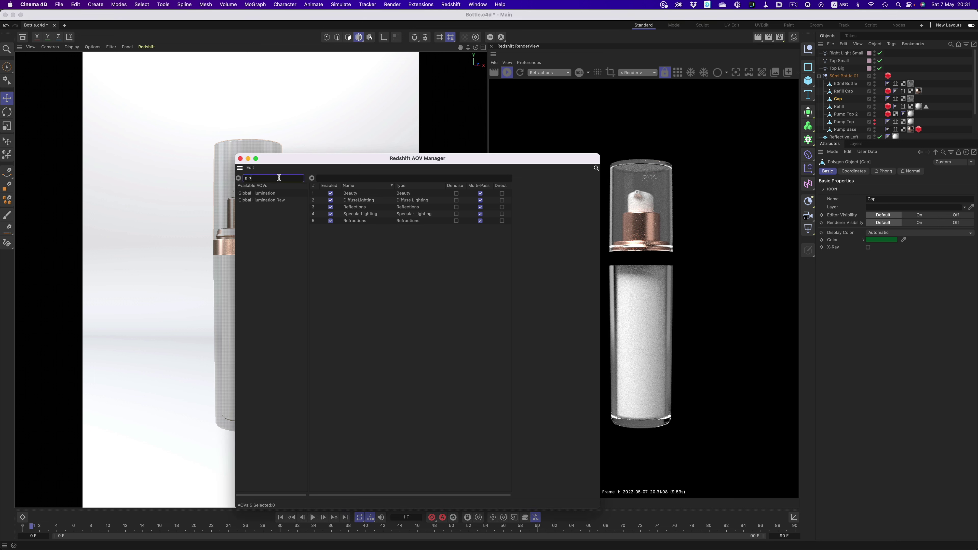
type("bal")
left_click_drag(266, 193, 340, 239)
left_click(549, 72)
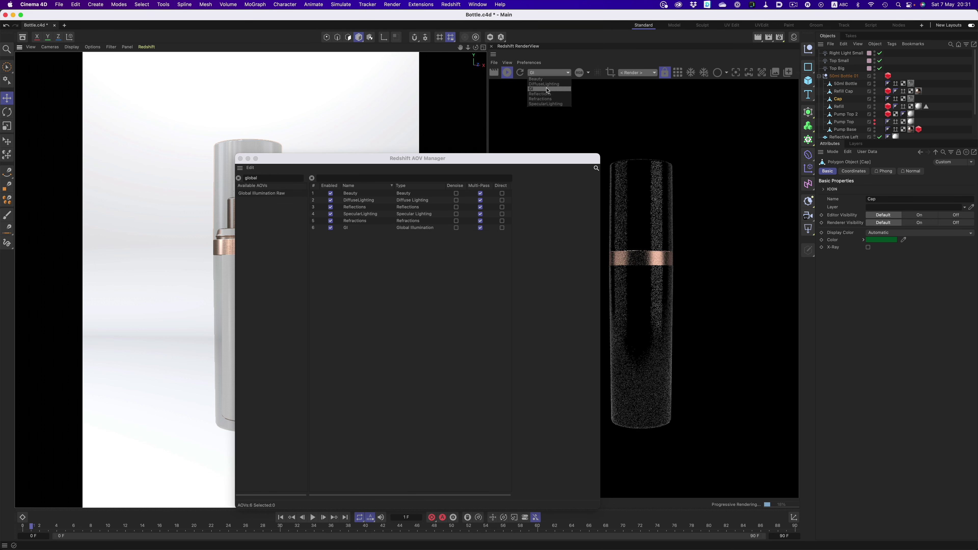
left_click(547, 91)
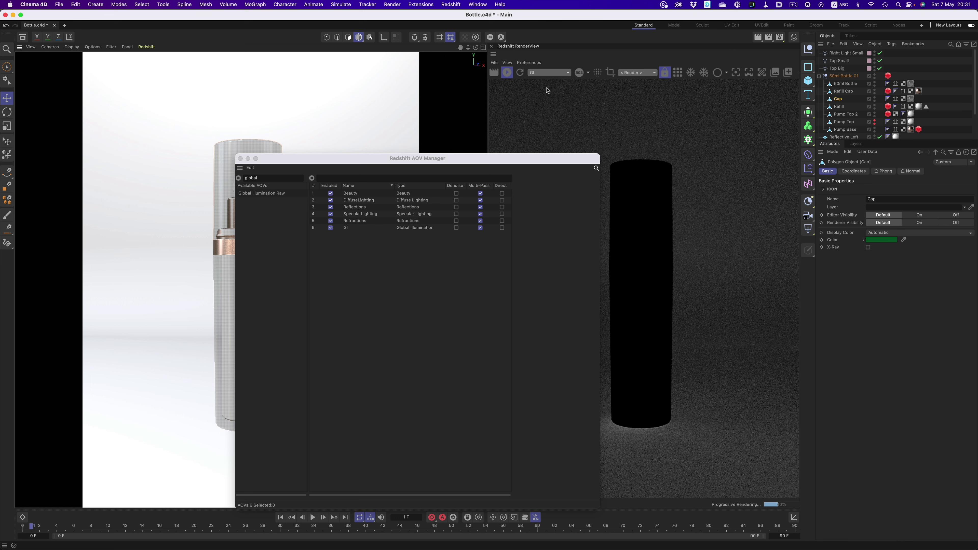
Close the AOV Manager, stop the live RenderView, and render the scene to the Picture Viewer
left_click(240, 158)
left_click(507, 72)
key("shift+r")
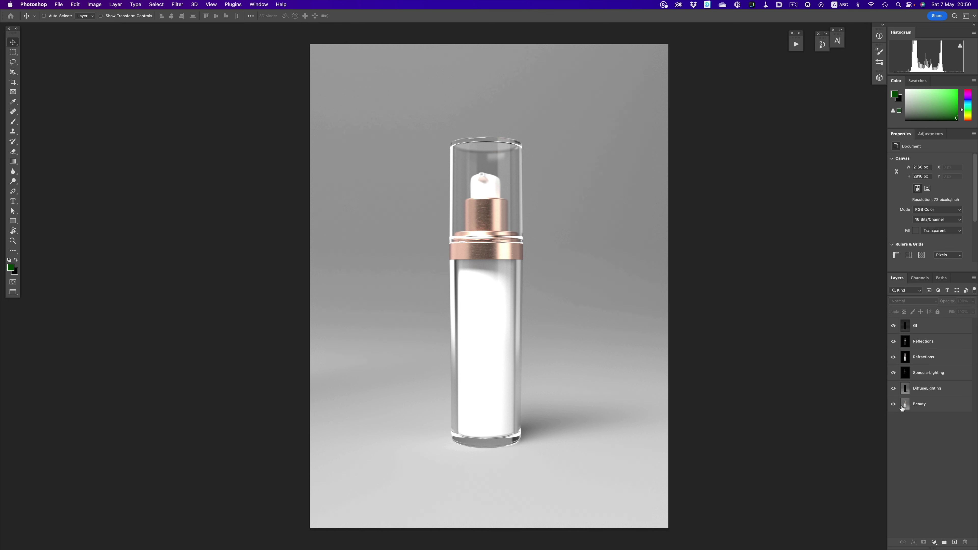
Switch to Photoshop and check the blend modes of the DiffuseLighting, SpecularLighting, Refractions and Reflections layers
left_click(931, 390)
left_click(937, 377)
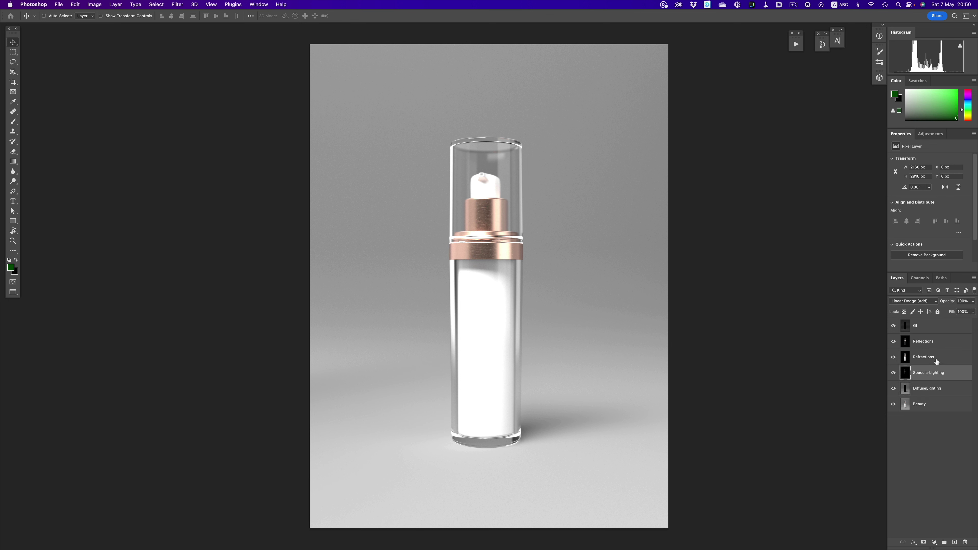
left_click(937, 361)
left_click(935, 346)
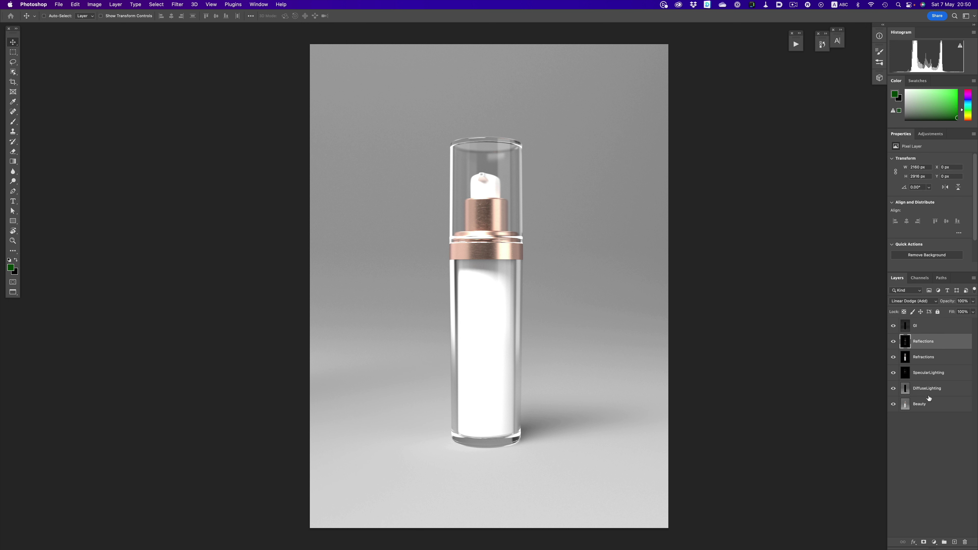
Hide the Beauty layer and repeatedly switch between it alone and the combined passes to compare them
left_click(929, 402)
left_click(894, 405)
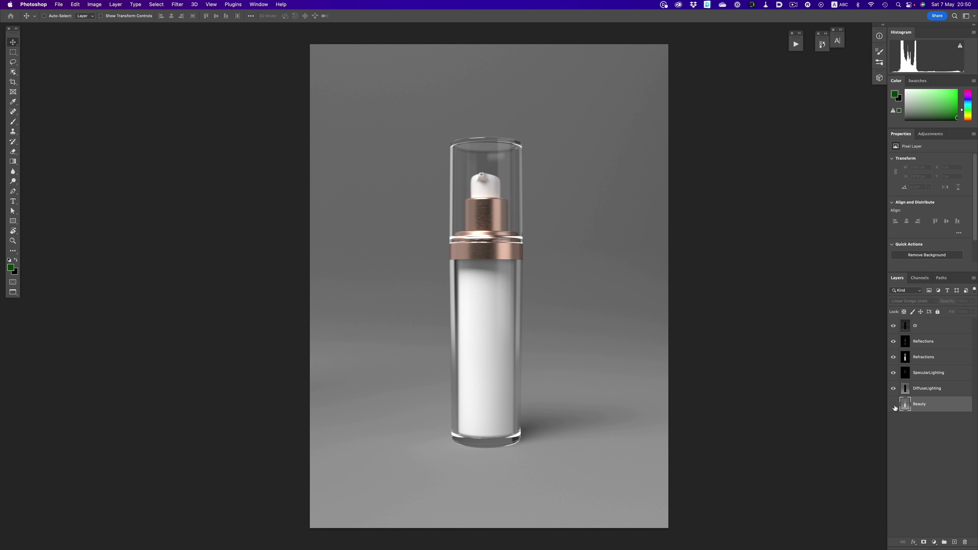
left_click(894, 405, "alt")
left_click(894, 405, "alt")
left_click(894, 405, "alt")
left_click(894, 405, "alt")
left_click(894, 405, "alt")
left_click(894, 405, "alt")
Try different opacities on the SpecularLighting and Reflections layers to test their strength in the composite
left_click(940, 374)
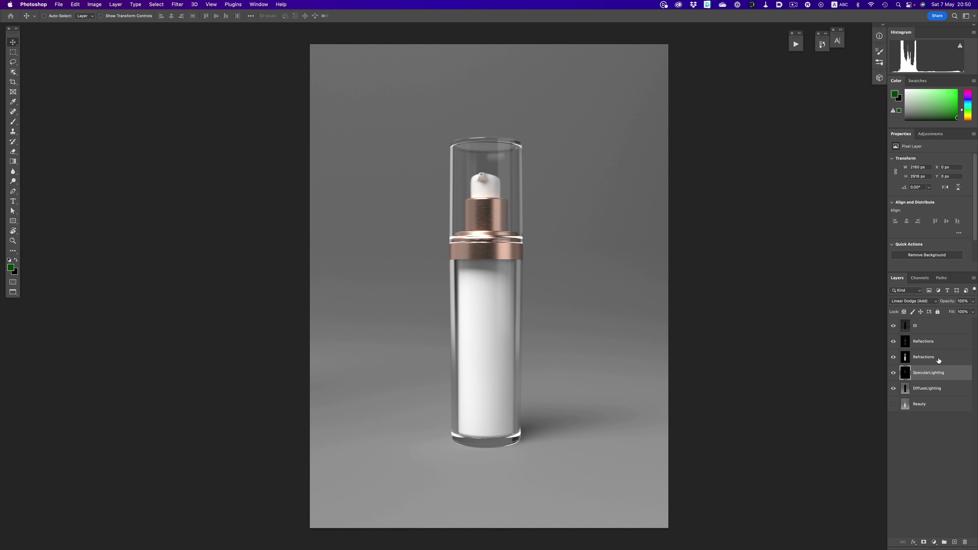
mouse_move(973, 304)
left_mouse_down()
mouse_move(951, 317)
mouse_move(972, 312)
left_mouse_up()
left_click(947, 343)
left_click(973, 301)
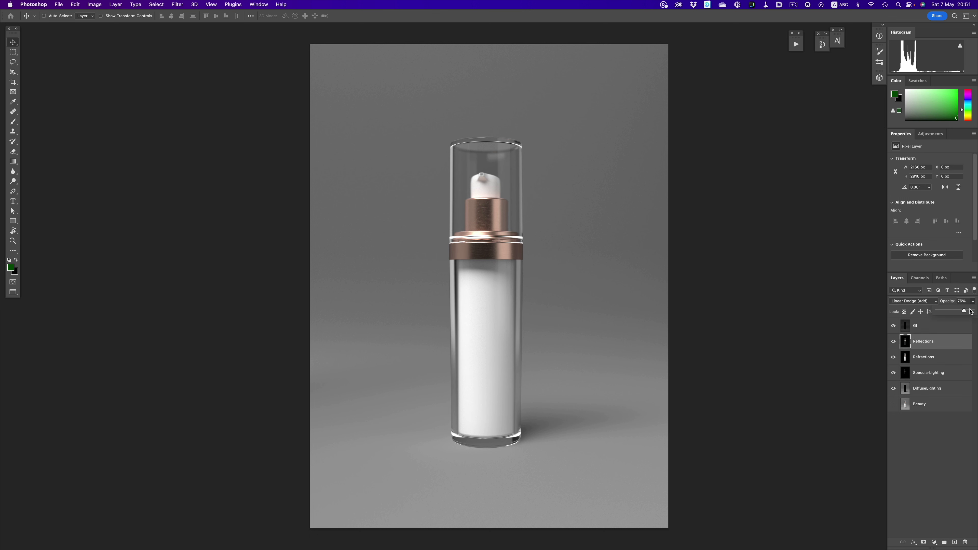
left_click(945, 373)
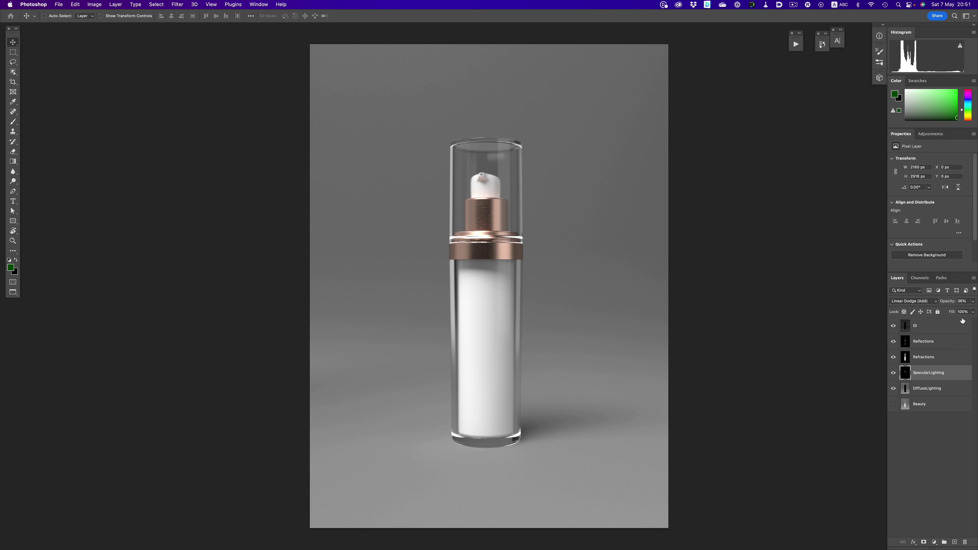
left_click(973, 304)
left_click_drag(950, 312, 969, 313)
left_click(944, 374)
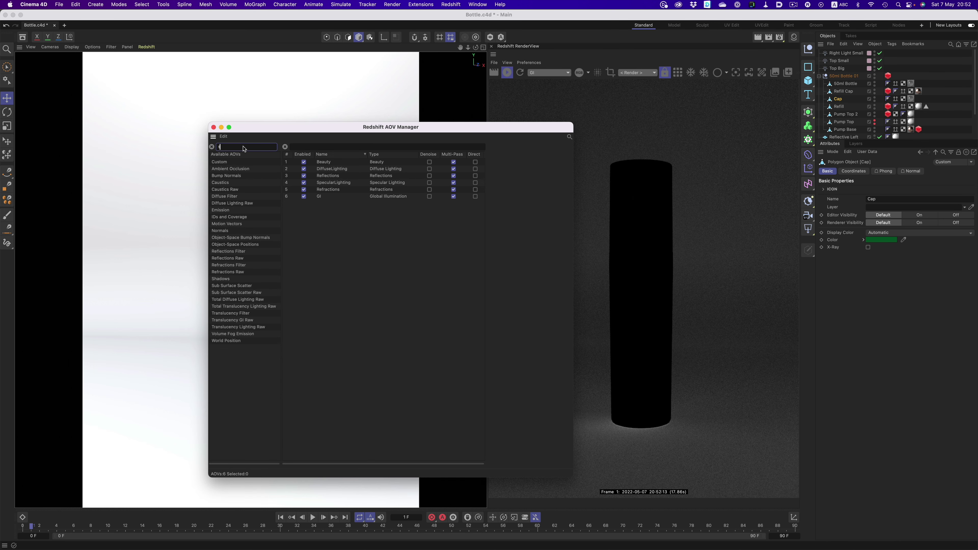
Switch to Cinema 4D, find and add the Shadows AOV, and preview the Shadows pass in the RenderView
type("ow")
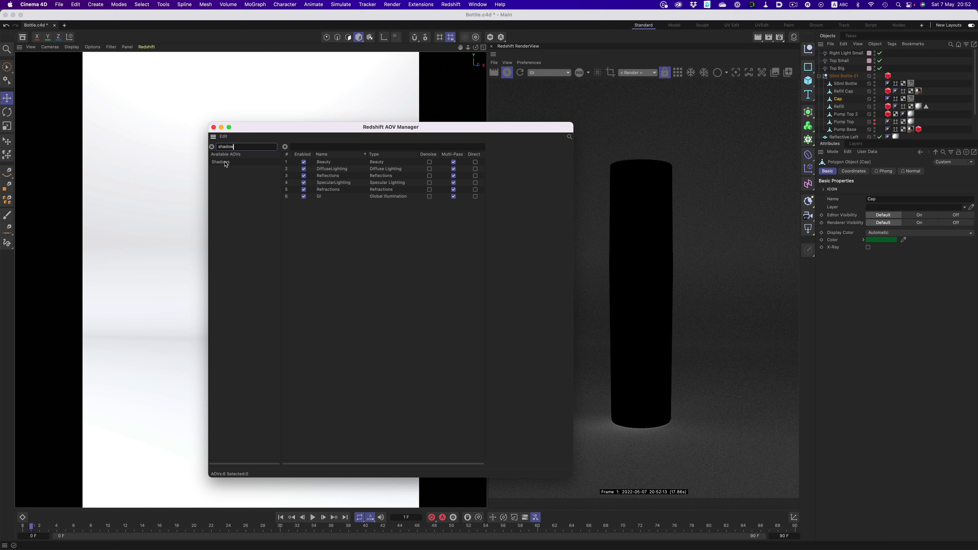
left_click_drag(227, 164, 308, 213)
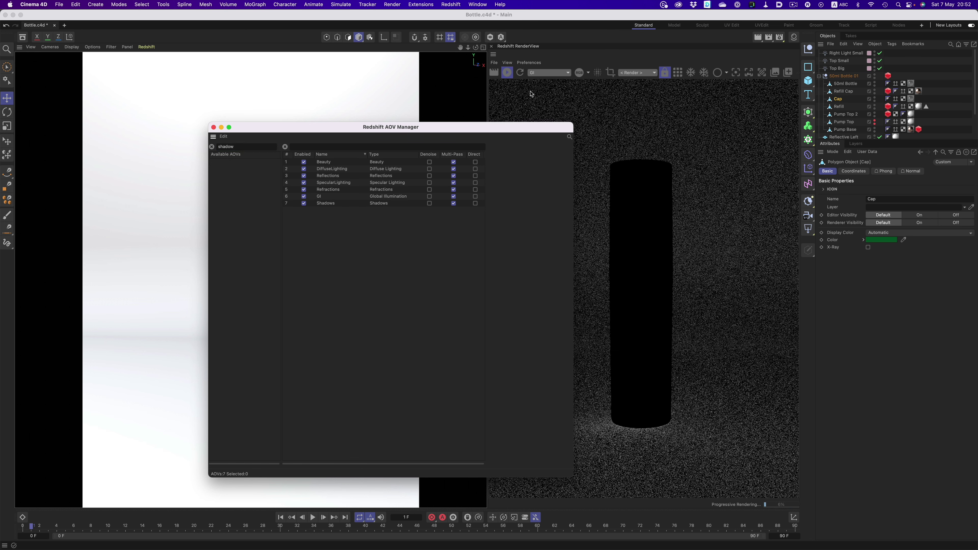
left_click(548, 73)
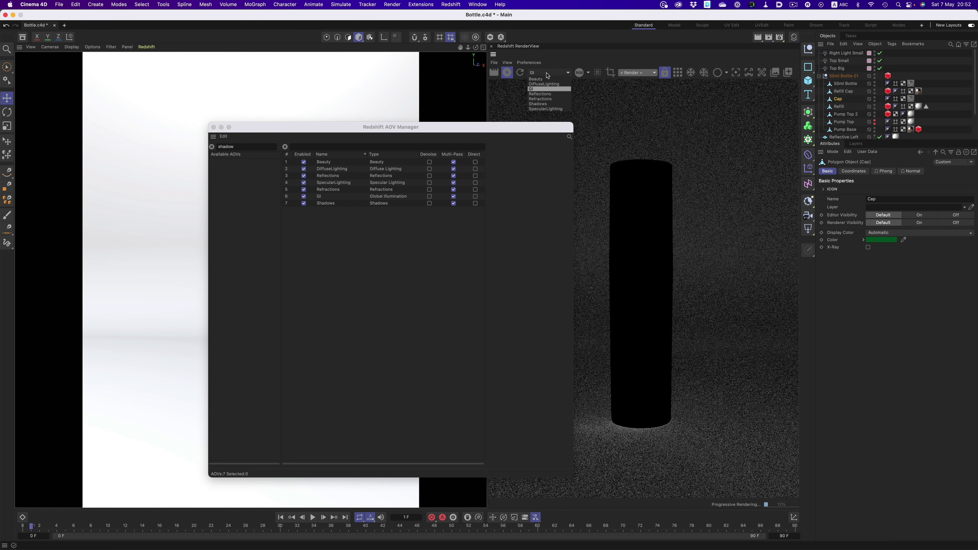
left_click(548, 104)
left_click_drag(542, 126, 495, 122)
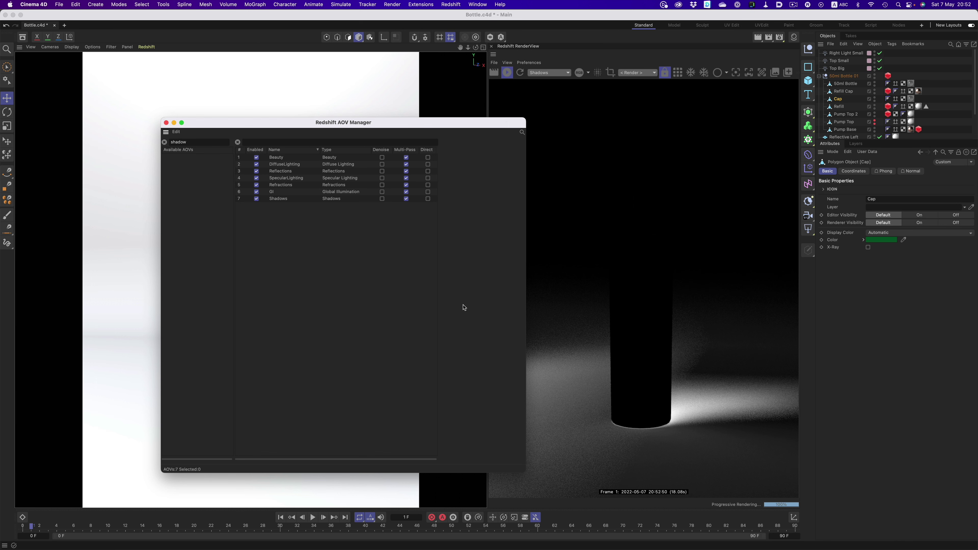
Render the bottle scene to the Picture Viewer with the Shadows pass included
left_click(771, 41)
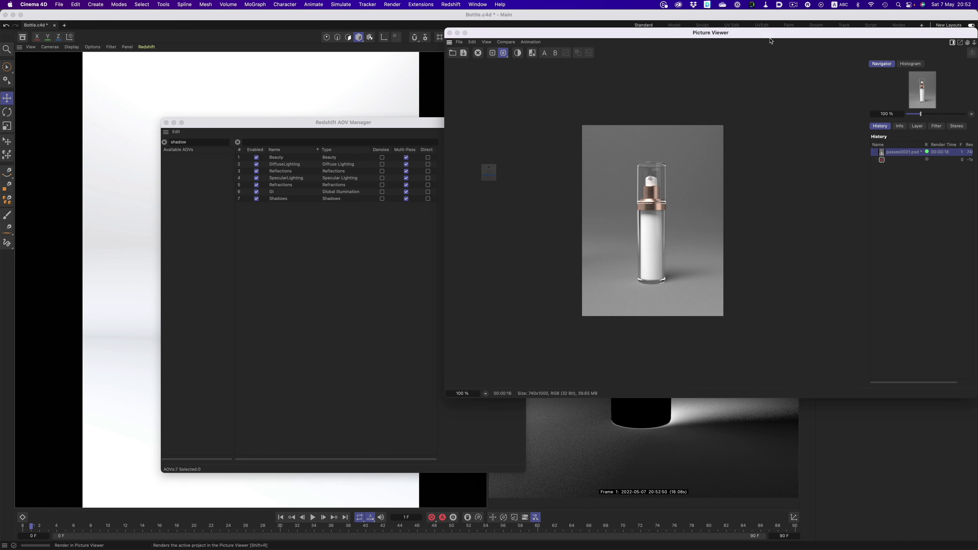
left_click(518, 191)
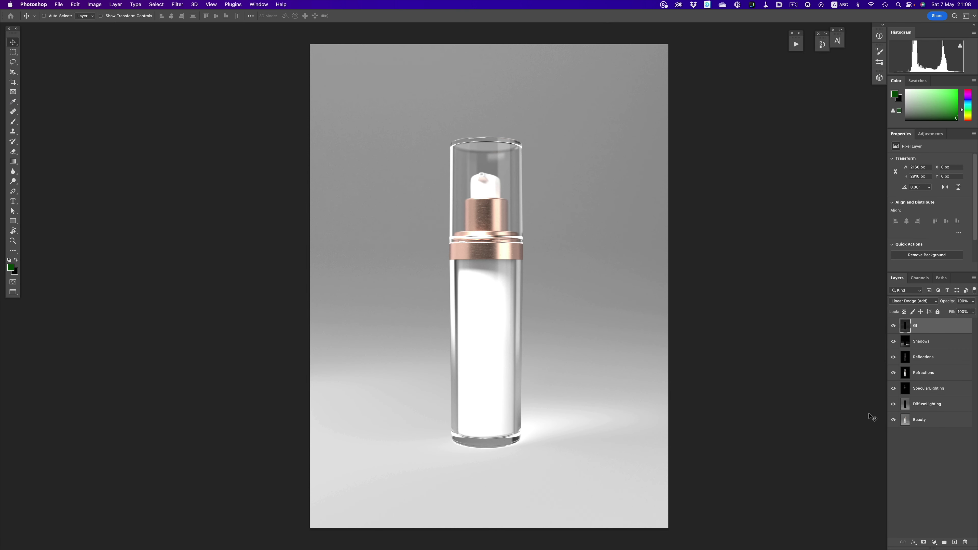
In the new PSD in Photoshop, hide the Beauty and Shadows layers and add a Levels adjustment layer above GI
left_click(894, 420)
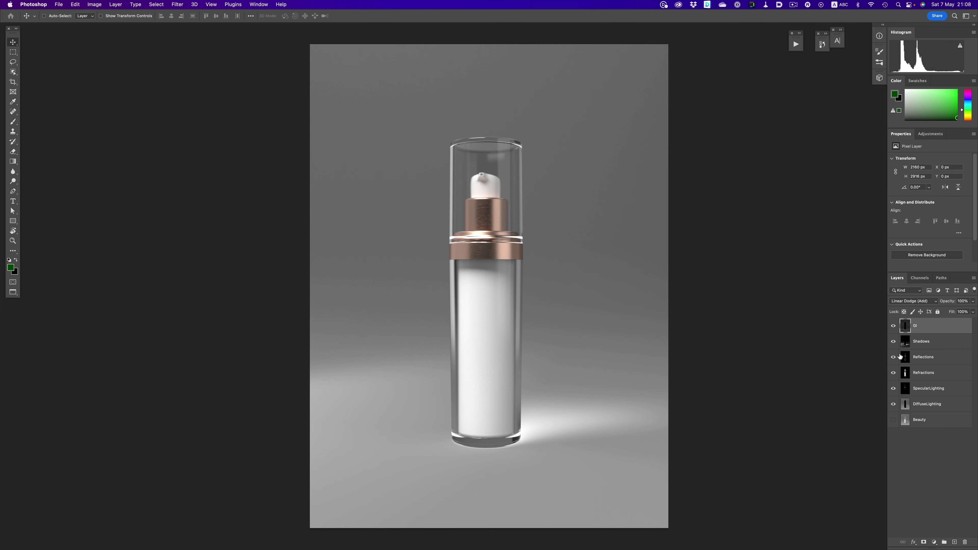
left_click(894, 342)
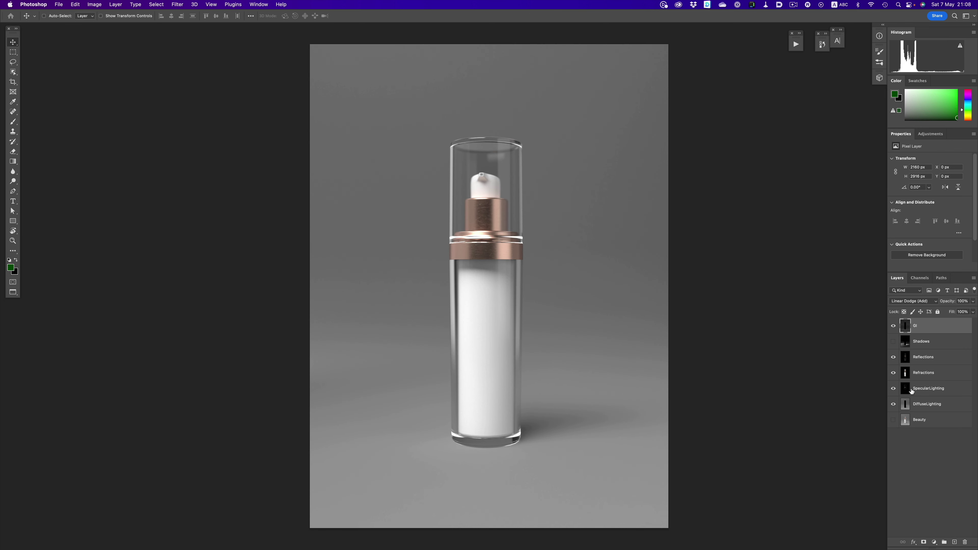
left_click(937, 542)
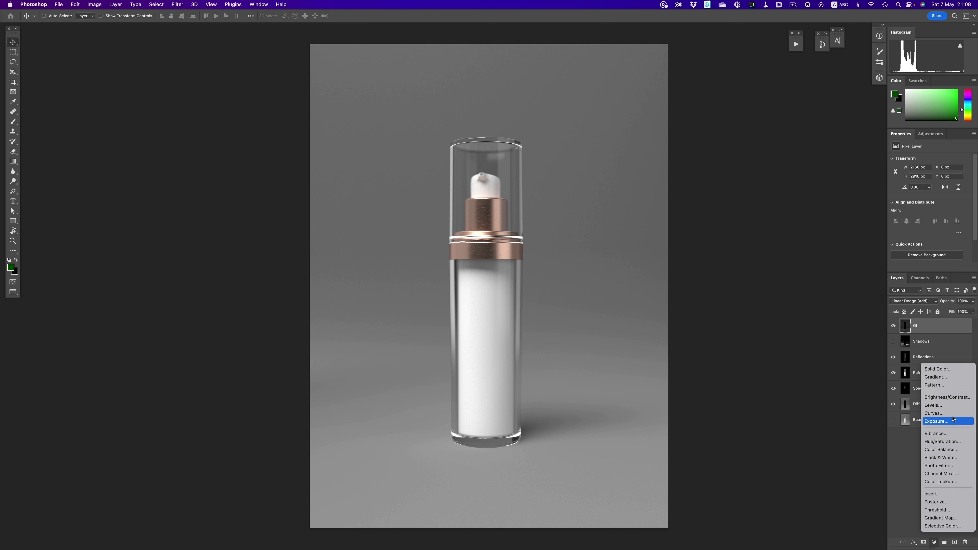
left_click(934, 405)
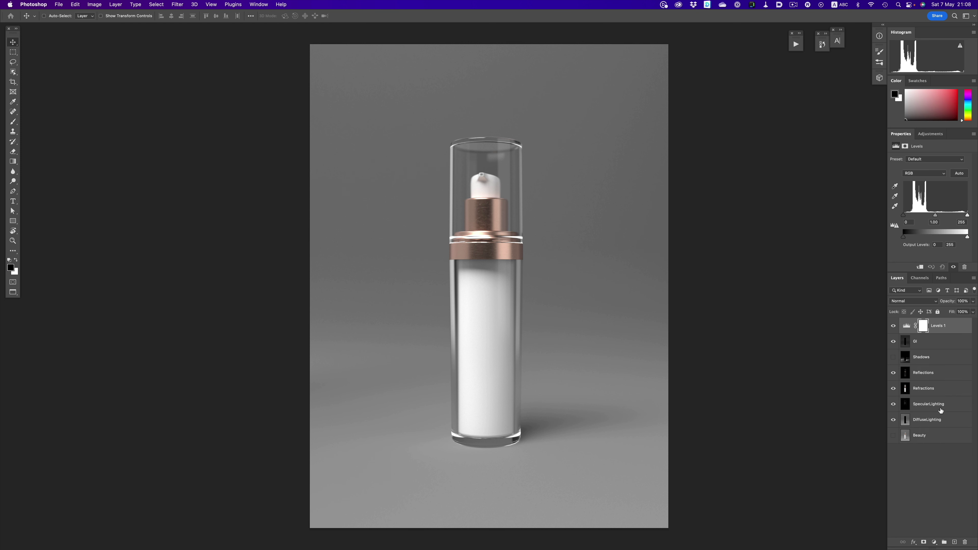
Copy the entire Shadows layer and paste it into the Levels adjustment's layer mask
left_click(926, 359)
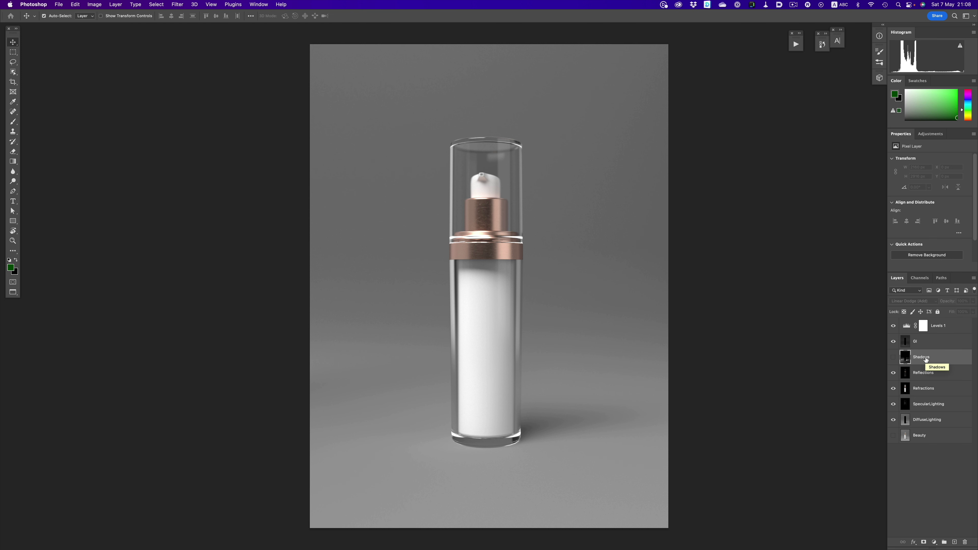
key("super+a")
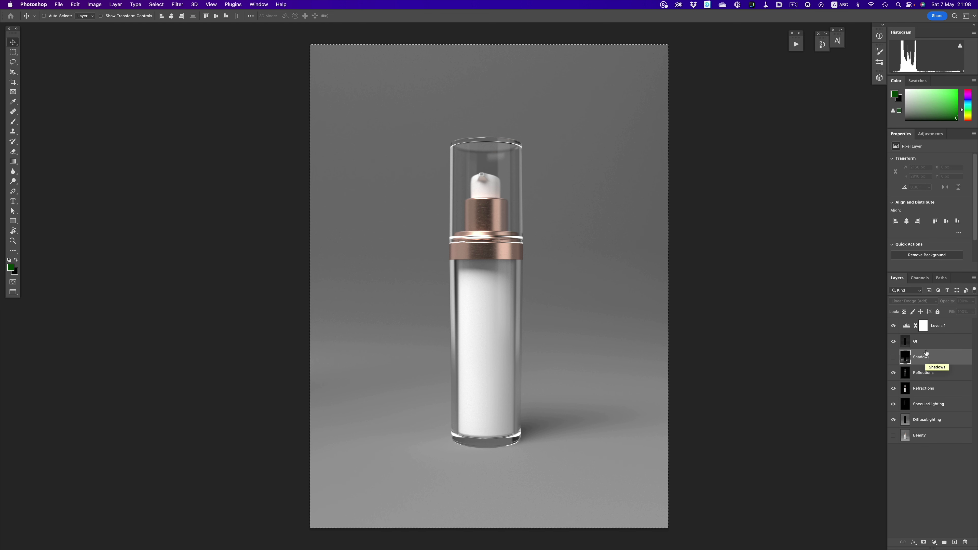
left_click(924, 327)
left_click(925, 328, "alt")
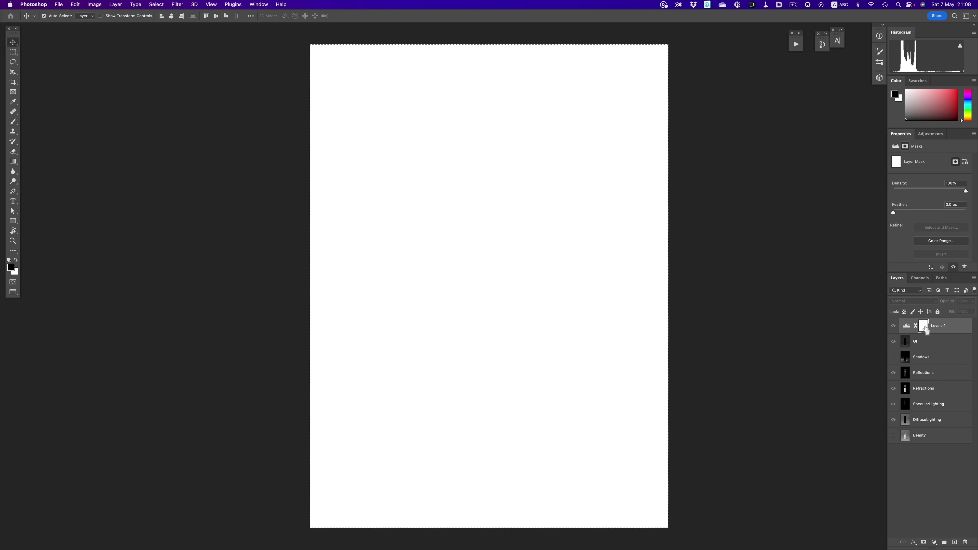
key("super+v")
left_click(907, 327)
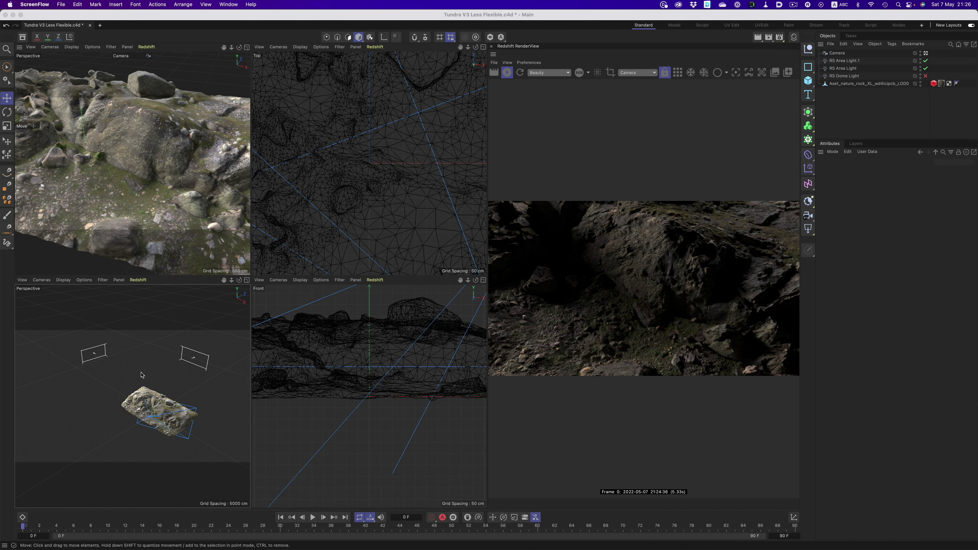
Select the area light in the Tundra scene, switch to Photoshop, and toggle the SpecularLighting and DiffuseLighting layers to inspect each pass
left_click(105, 359)
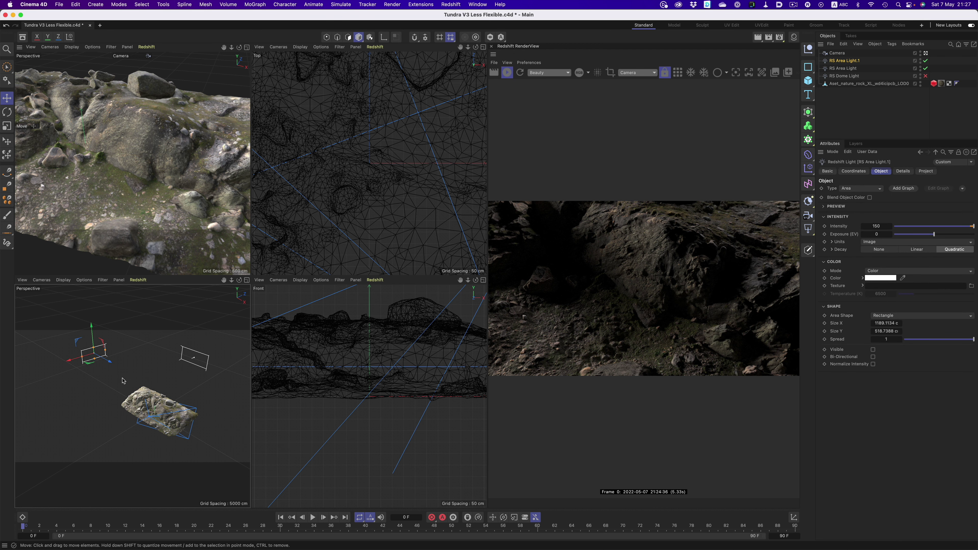
key("super+Tab")
key("super+Tab")
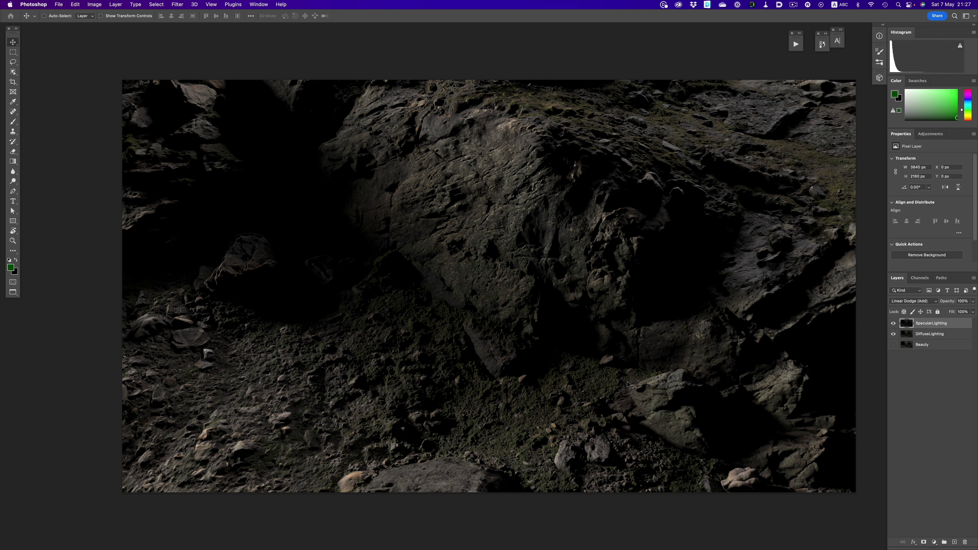
left_click(893, 324)
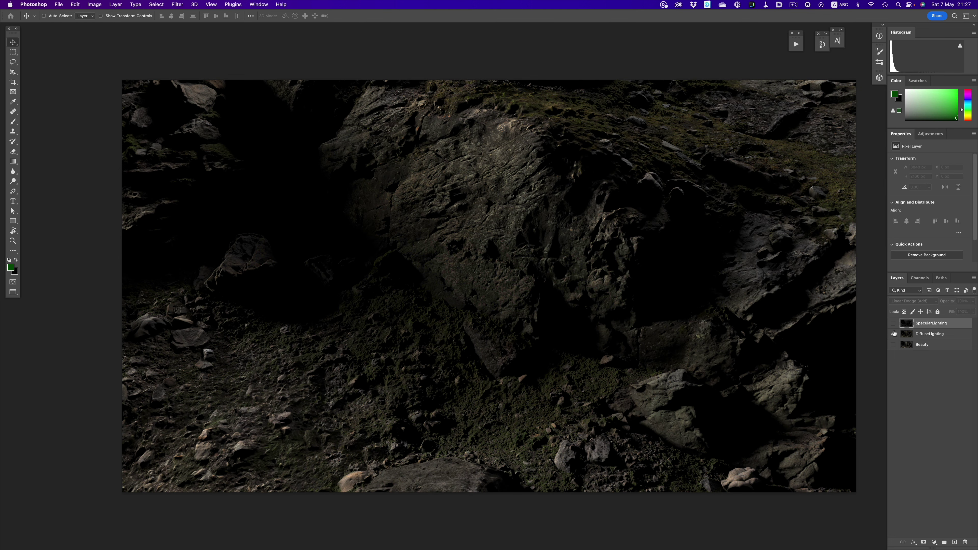
left_click(893, 334)
left_click(894, 334)
left_click(894, 323)
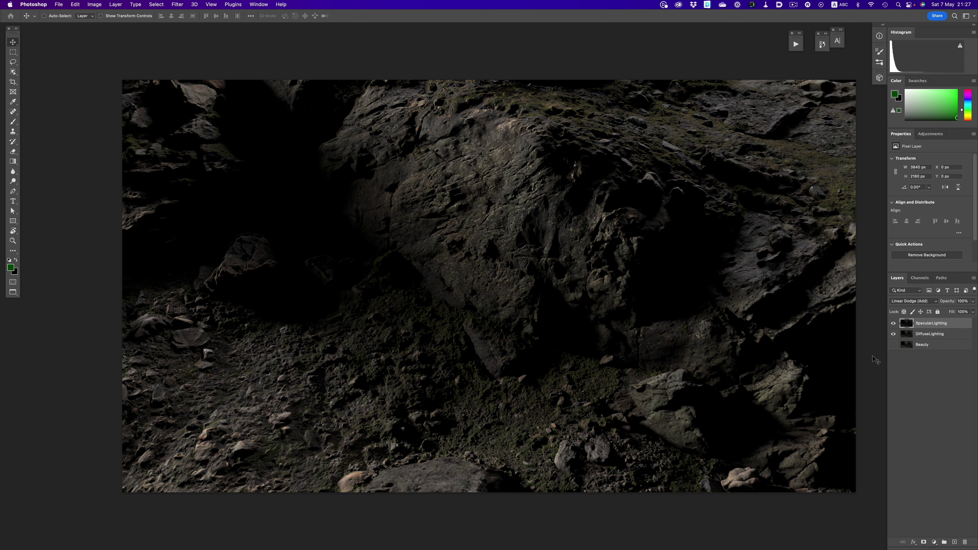
Keep SpecularLighting at 100% opacity, add a Levels adjustment layer above it, and lower the white input level to brighten the render
left_click(973, 301)
mouse_move(967, 312)
left_mouse_down()
mouse_move(953, 313)
mouse_move(976, 312)
left_mouse_up()
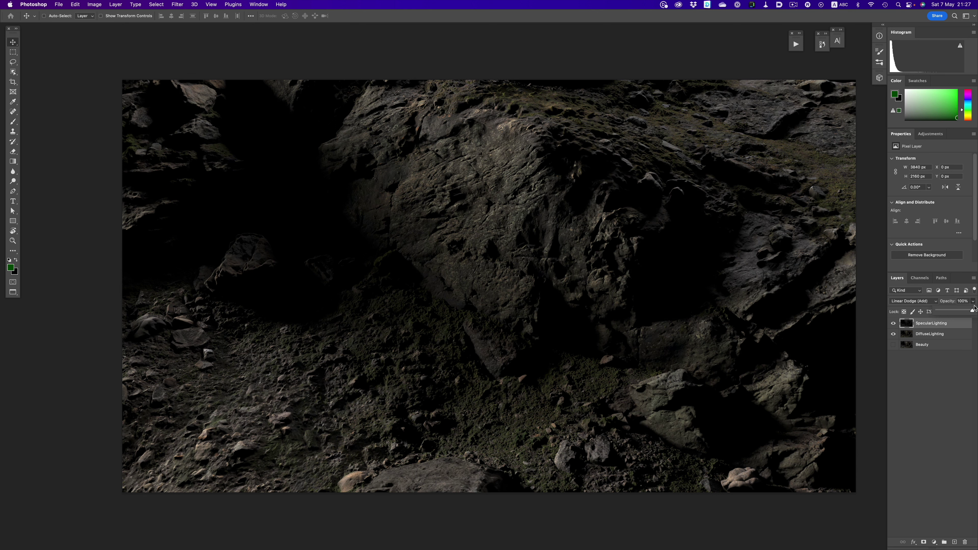
left_click(933, 542)
left_click(940, 408)
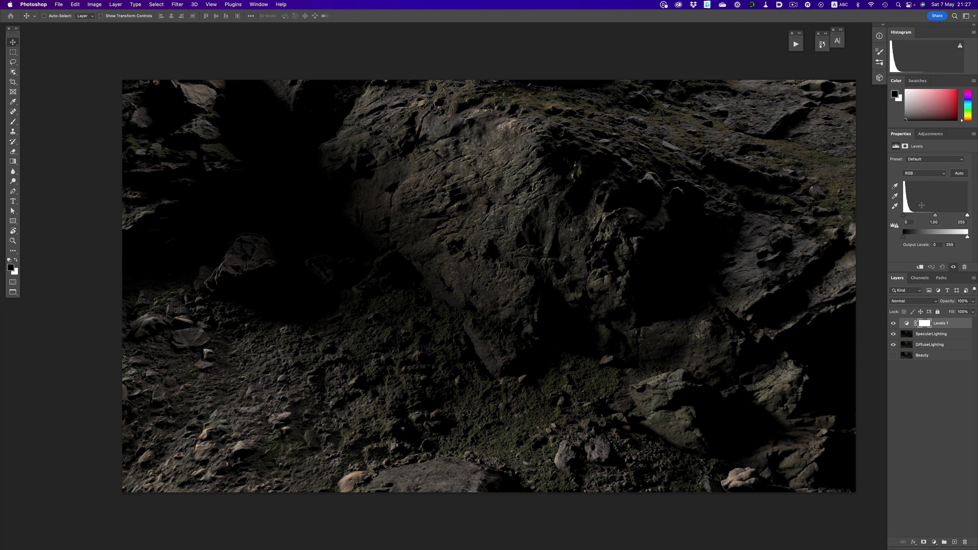
left_click_drag(965, 216, 937, 216)
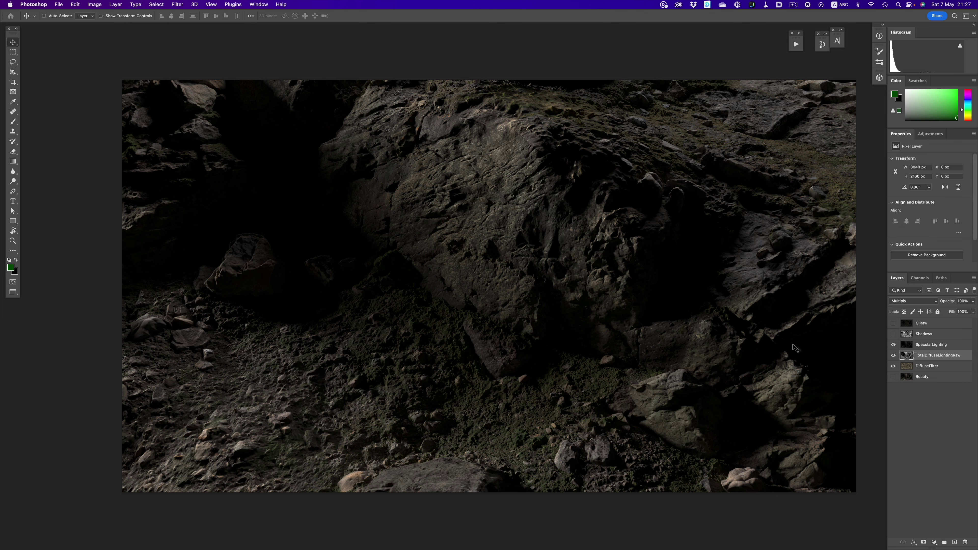
In the raw-pass document, hide SpecularLighting and toggle TotalDiffuseLightingRaw to inspect the DiffuseFilter pass alone
left_click(893, 345)
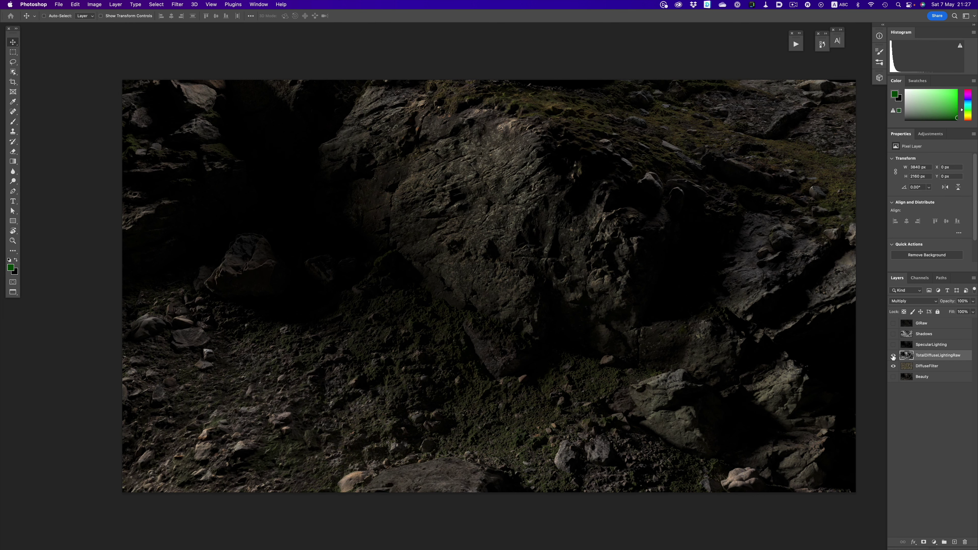
left_click(893, 356)
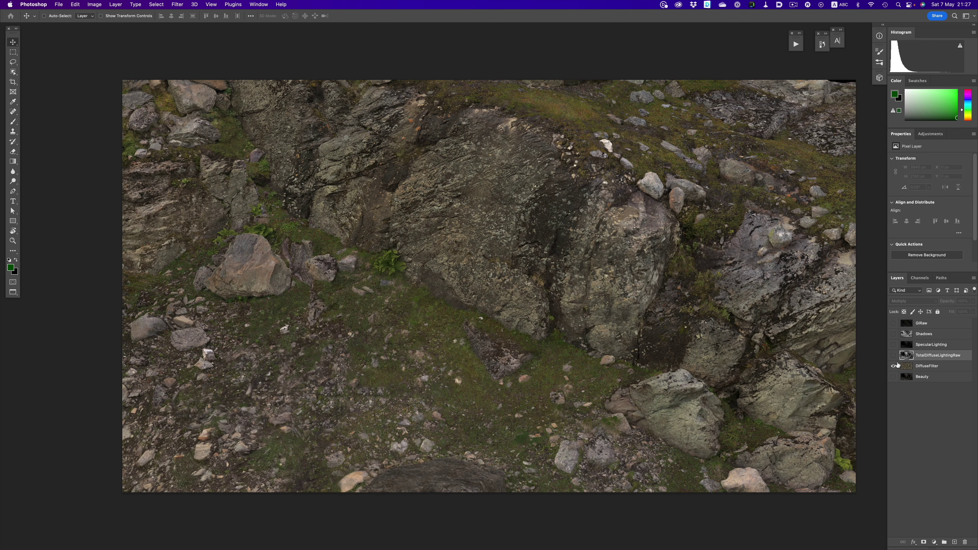
left_click(893, 356)
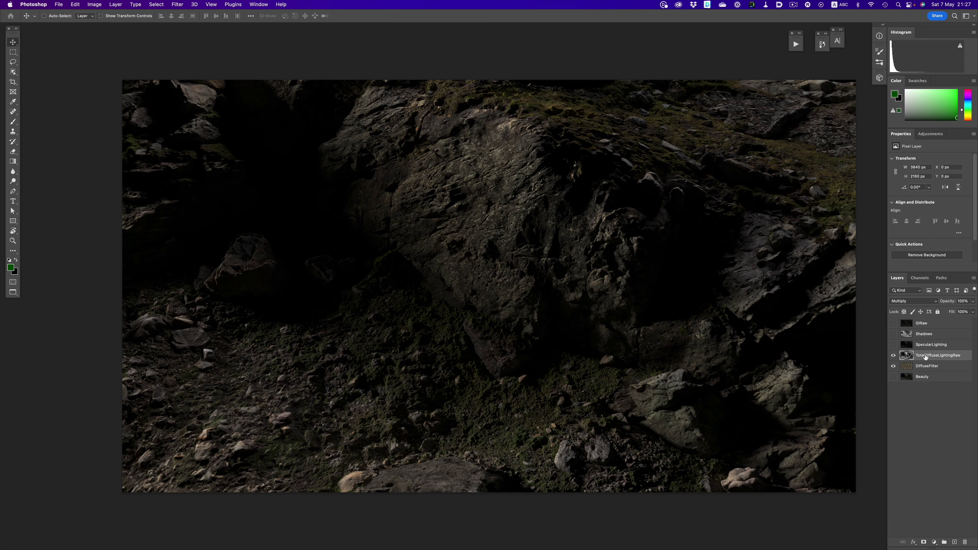
Lower the TotalDiffuseLightingRaw layer's opacity to 80% and show the SpecularLighting layer again
left_click(973, 301)
mouse_move(961, 313)
left_mouse_down()
mouse_move(947, 312)
mouse_move(967, 312)
left_mouse_up()
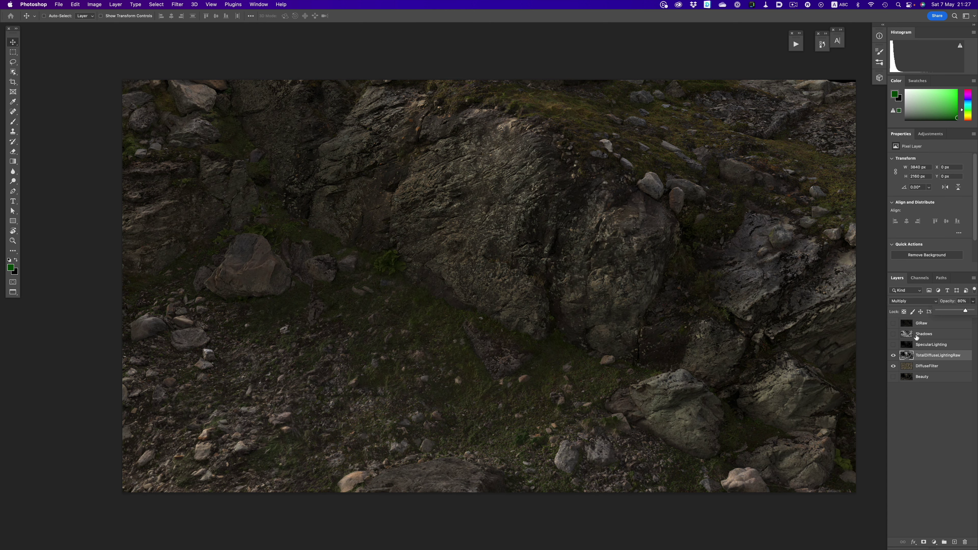
left_click(894, 345)
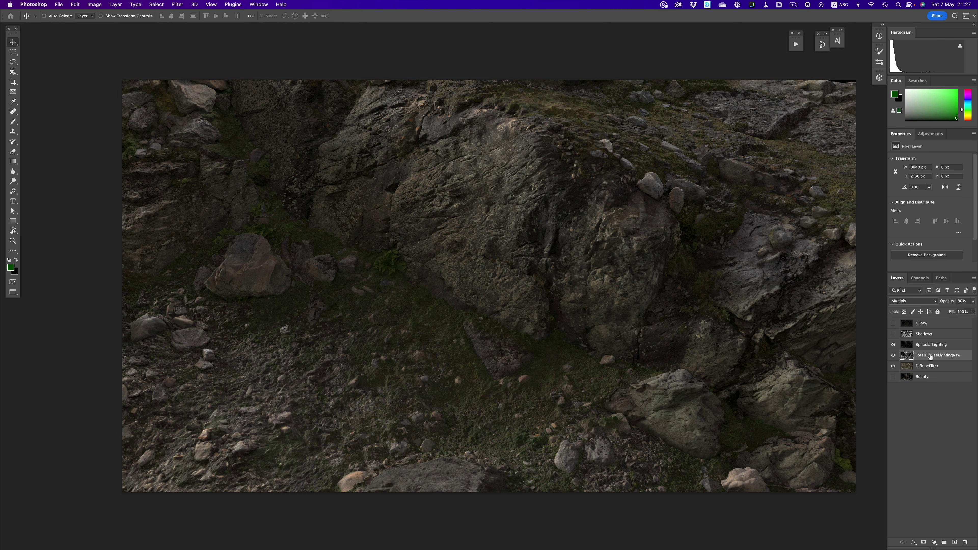
Try the Linear Dodge (Add) blend mode on the TotalDiffuseLightingRaw layer and return it to Multiply
left_click(916, 302)
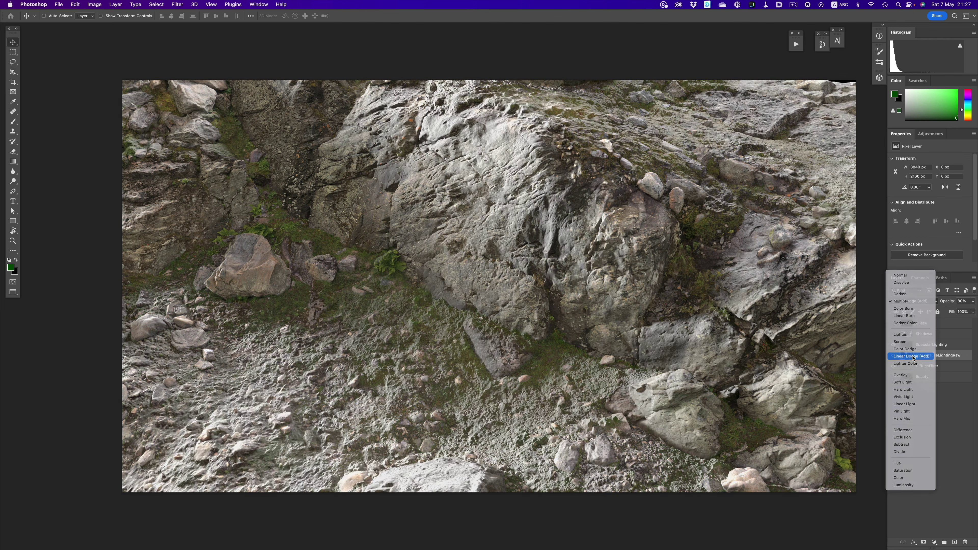
left_click(919, 356)
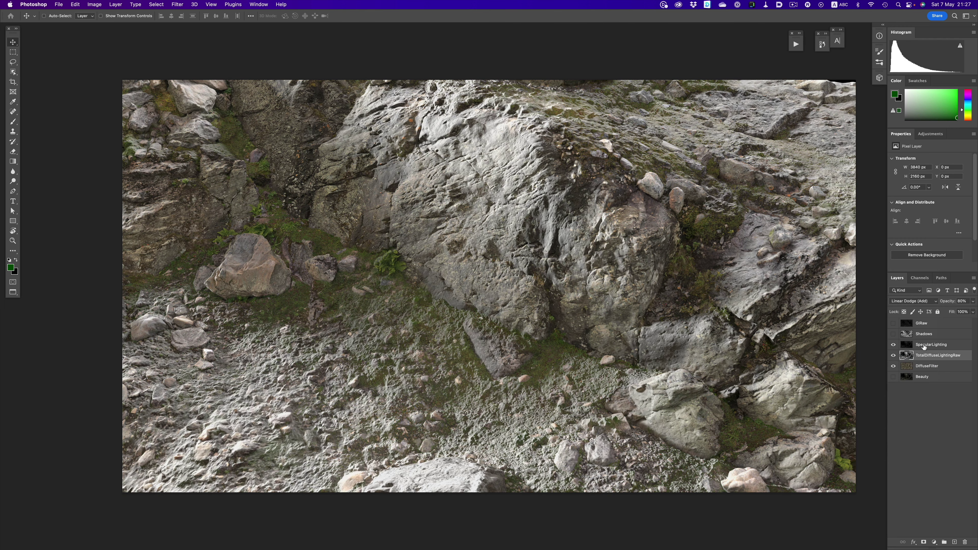
left_click(913, 301)
left_click(906, 249)
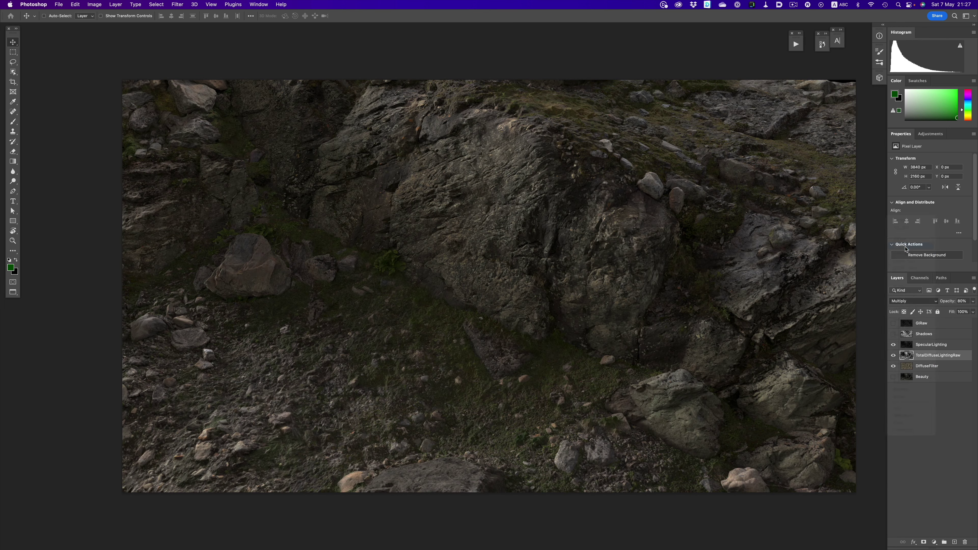
Toggle the Shadows and GIRaw layers to preview what these passes add to the composite
left_click(893, 335)
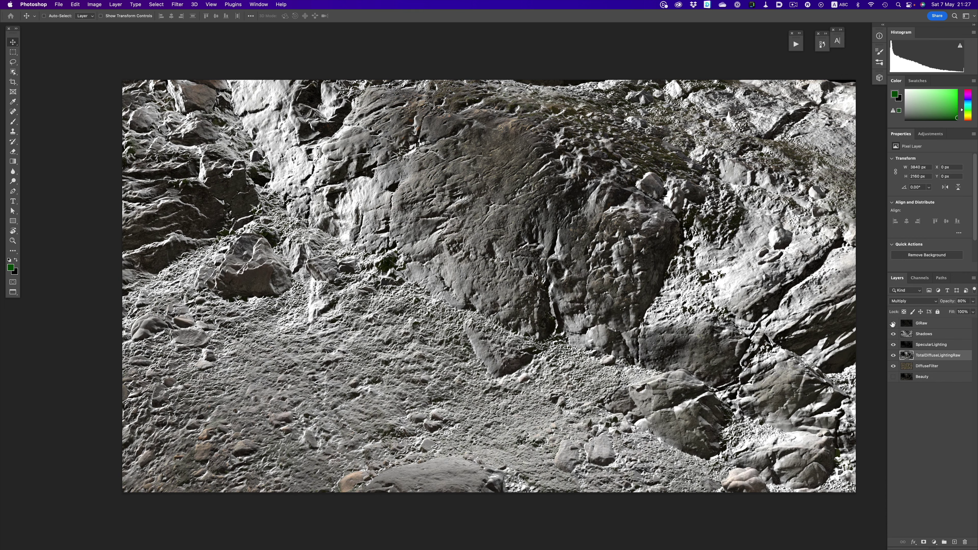
left_click_drag(894, 334, 895, 324)
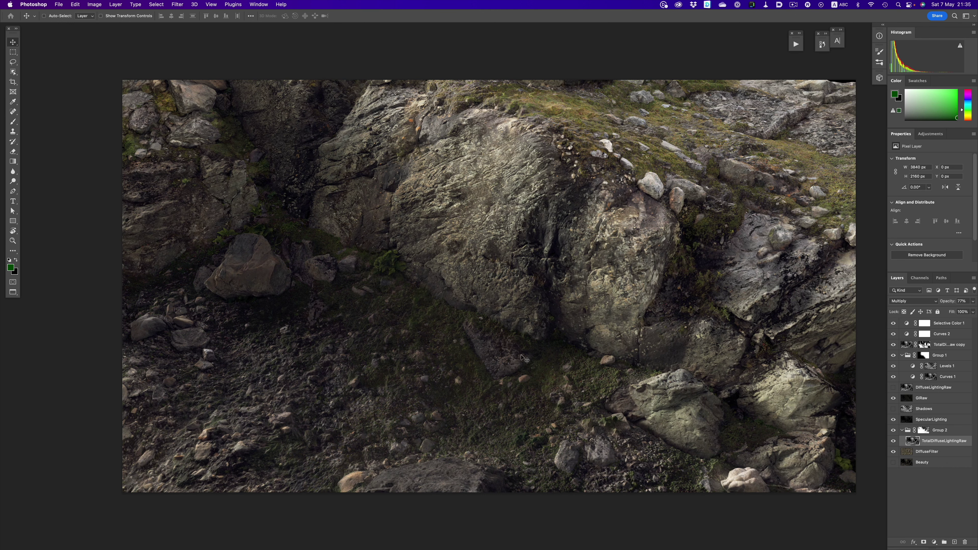
In the graded rock composite, toggle Group 1, the TotalDiffuseLightingRaw copy and SpecularLighting to compare their effect on the image
left_click(894, 355)
left_click(894, 344)
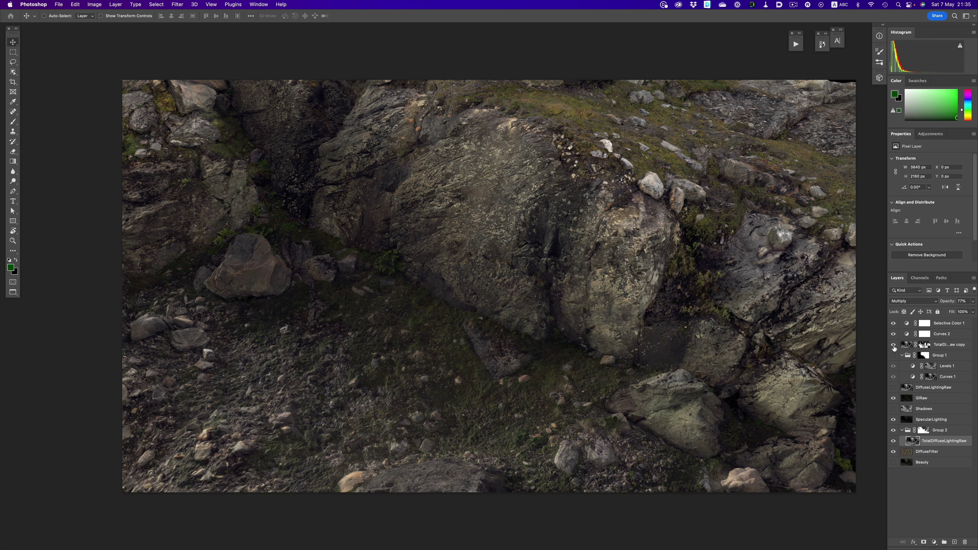
left_click(894, 344)
left_click(893, 354)
left_click(893, 419)
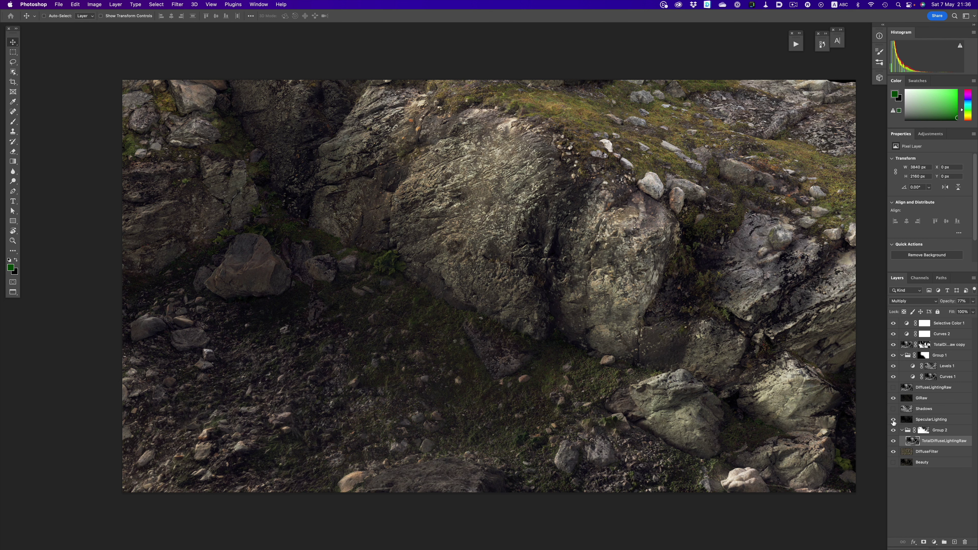
left_click(893, 419)
Arrange the open Photoshop documents in a 2-up vertical layout and zoom out to compare the images
left_click(258, 5)
mouse_move(289, 16)
left_click(424, 31)
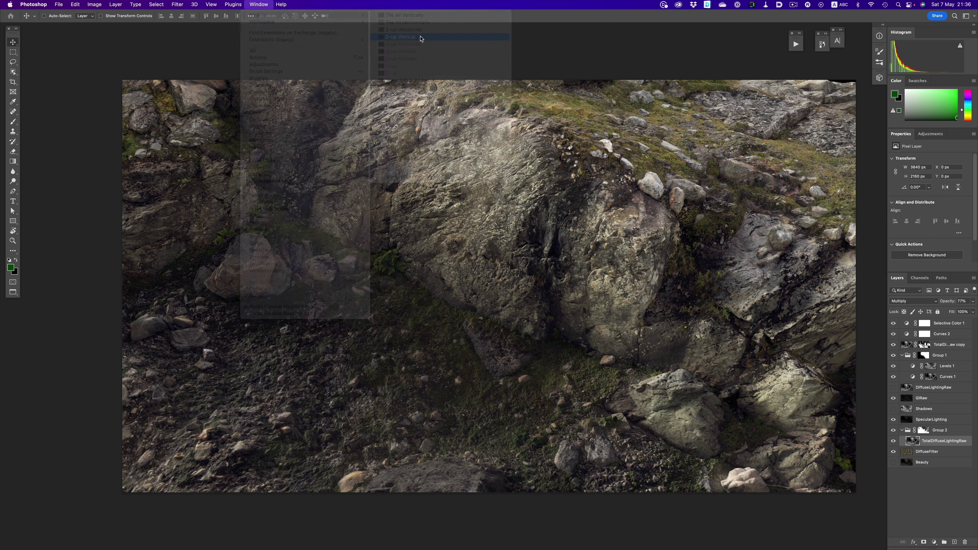
left_click(270, 218)
key("super+minus")
key("super+minus")
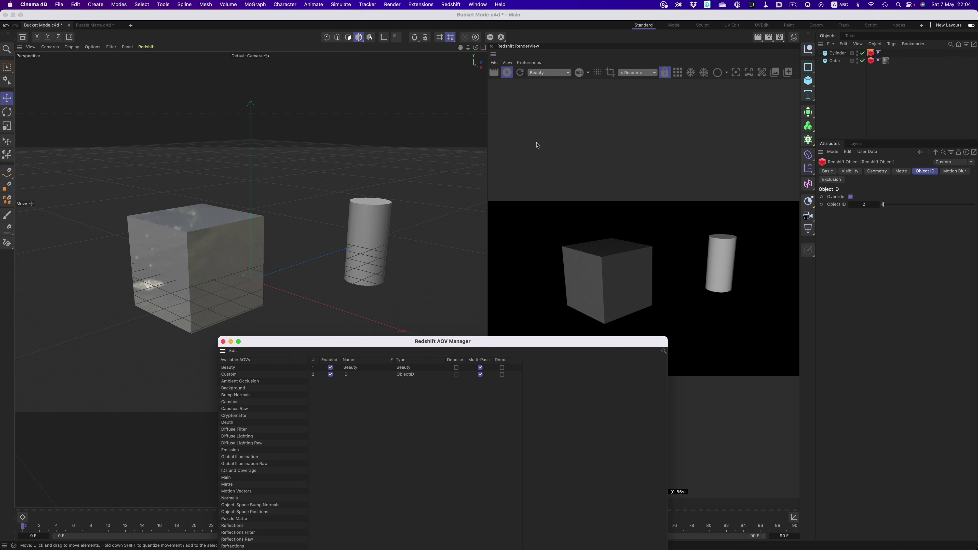
In Cinema 4D's Bucket Mode scene, show the ObjectID AOV's settings and preview the ObjectID 0 pass in the RenderView with bucket rendering
left_click(345, 376)
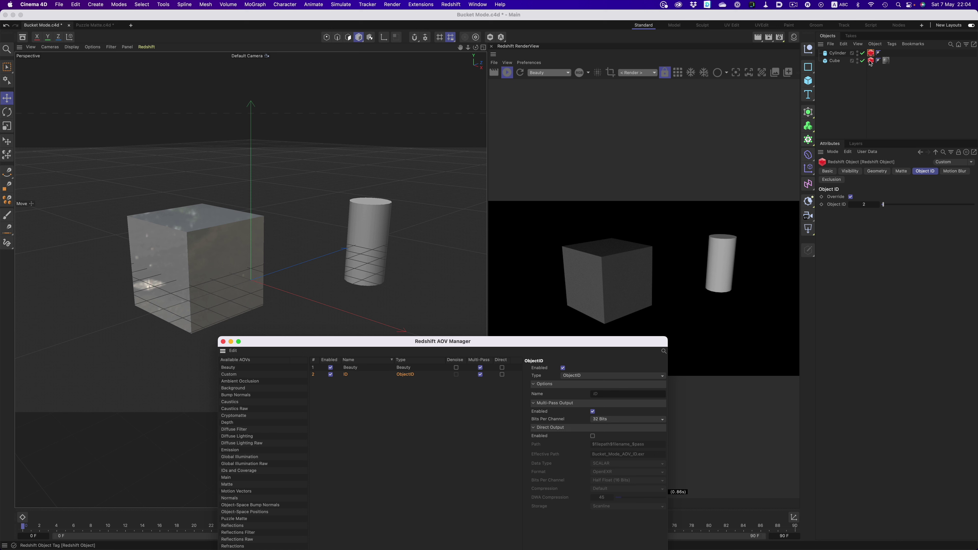
left_click(860, 115)
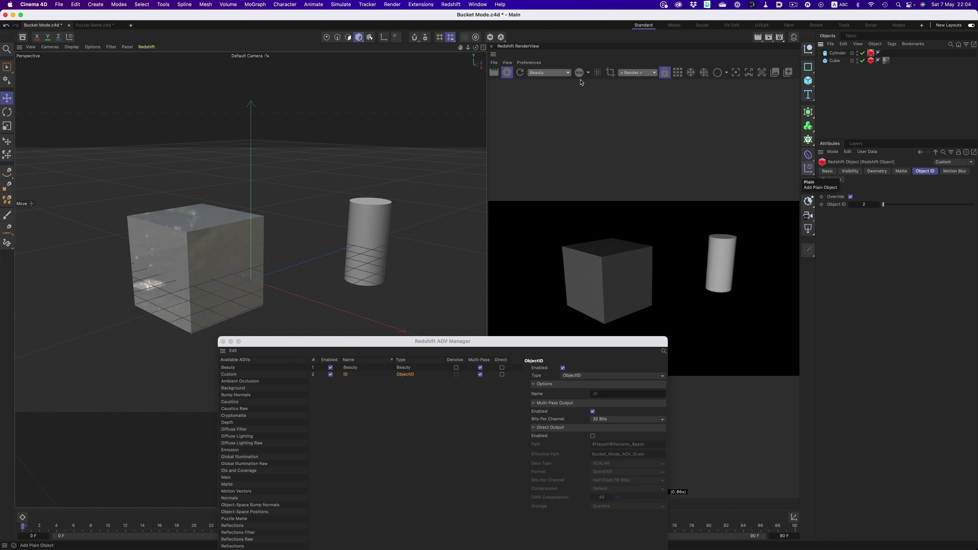
left_click(559, 74)
left_click(557, 84)
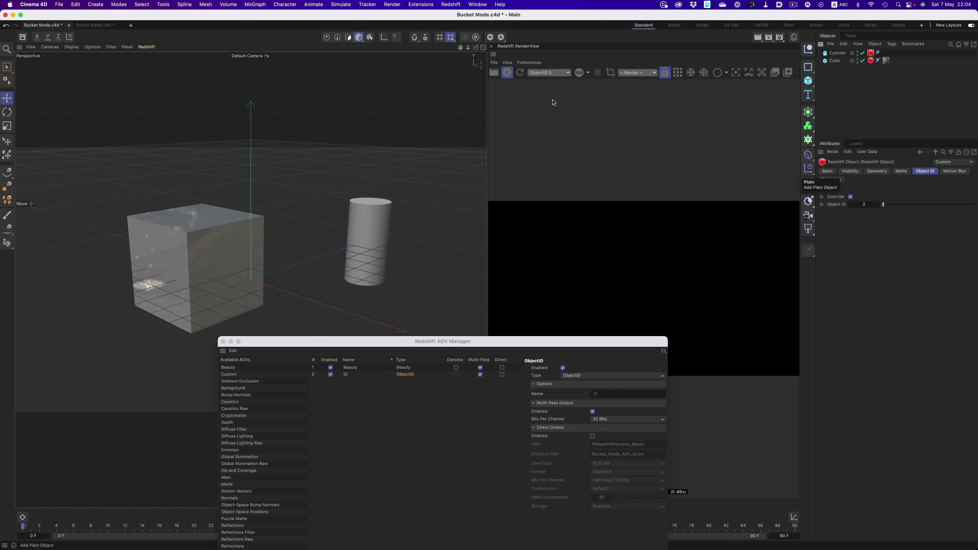
left_click(677, 73)
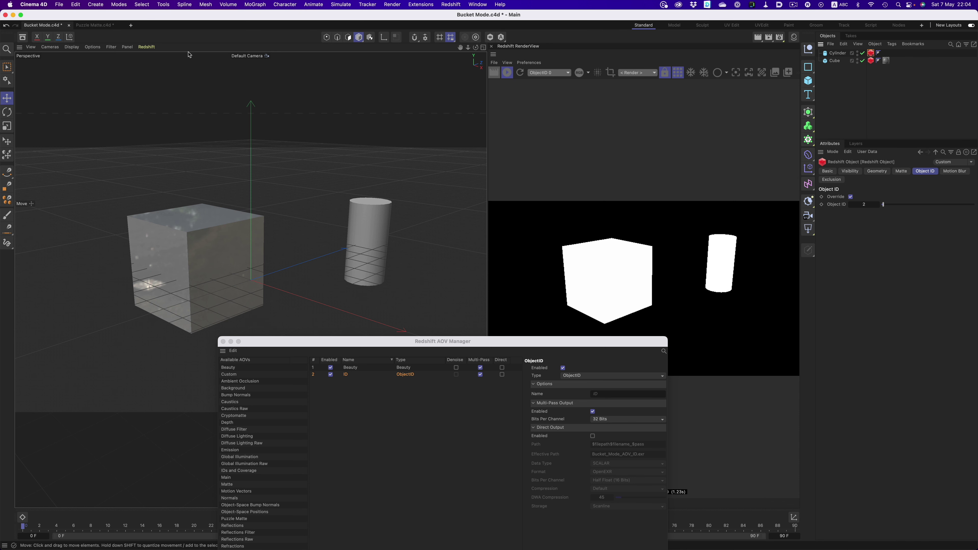
Switch to the Puzzle Matte scene and check the PuzzleMatte AOV's settings against the object IDs in the chair parts' Redshift tags
left_click(94, 25)
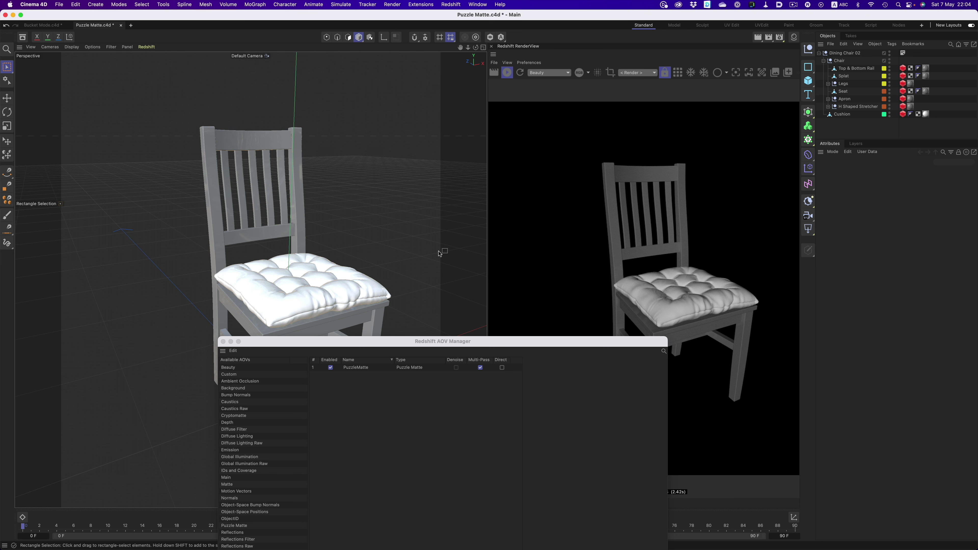
left_click(357, 367)
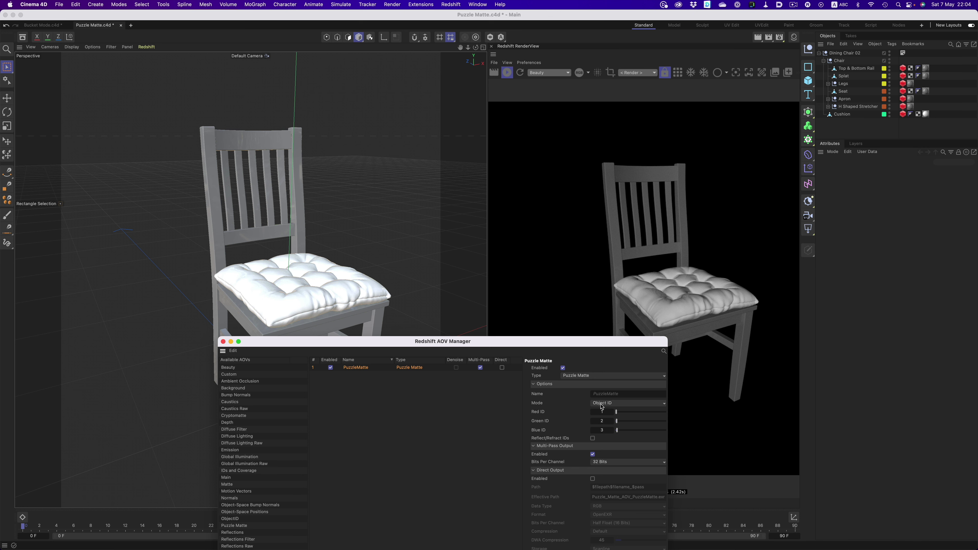
left_click(903, 68)
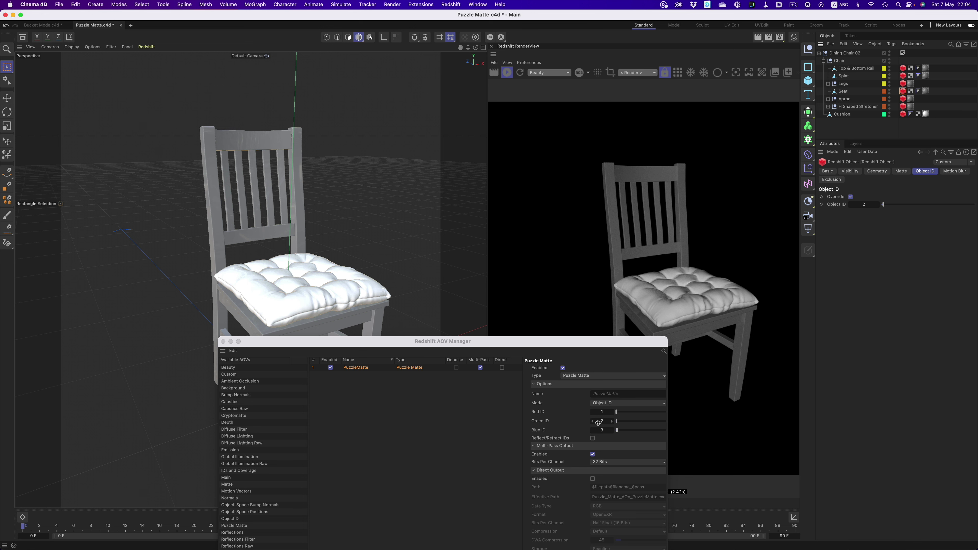
left_click(903, 114)
Preview the chair's PuzzleMatte pass in the RenderView with bucket rendering enabled
left_click(559, 73)
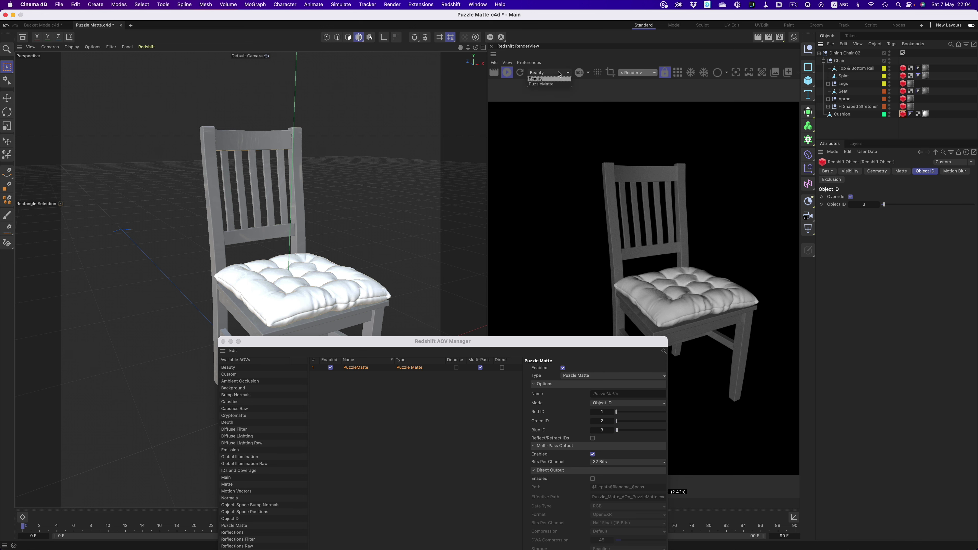
left_click(557, 84)
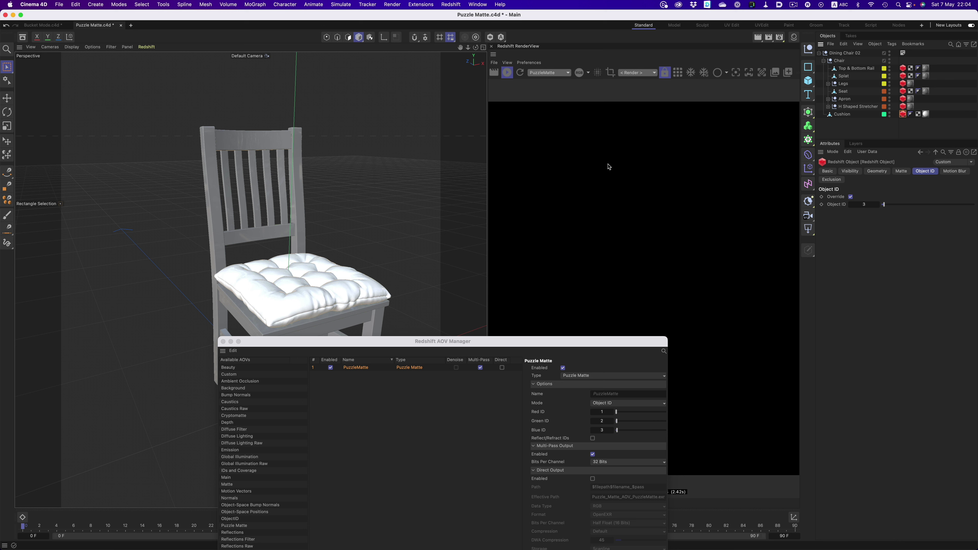
left_click(678, 77)
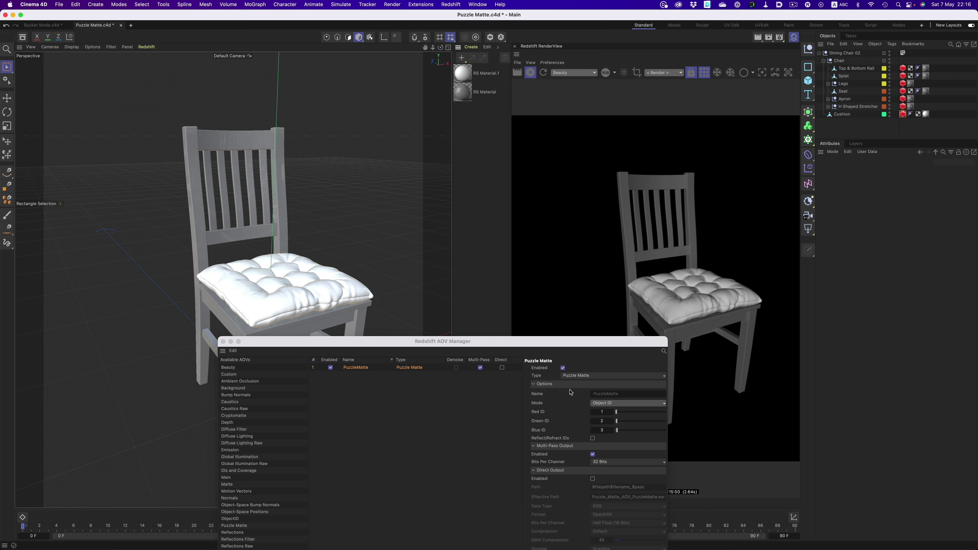
Set the PuzzleMatte AOV's mode to Material ID and inspect the Material ID option on the RS Material's Output node
left_click(604, 405)
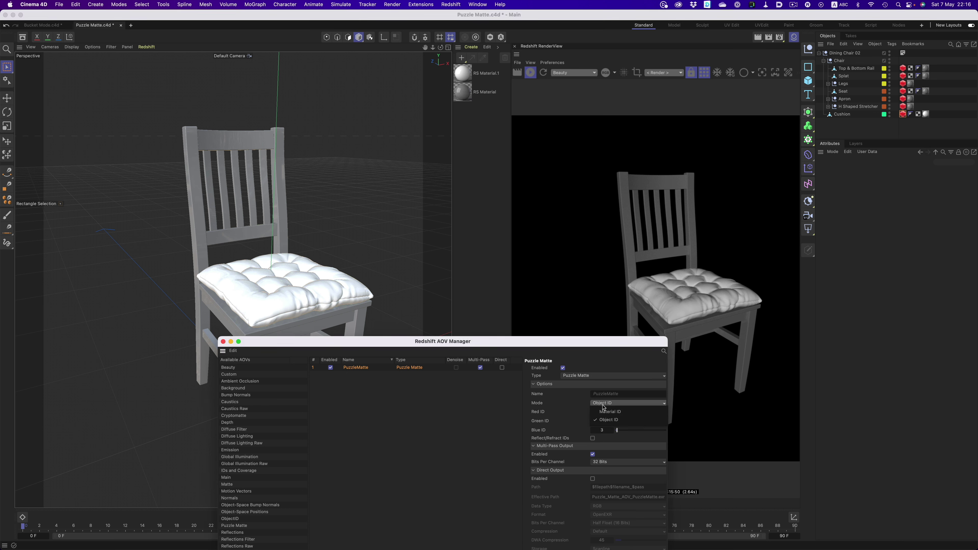
left_click(610, 411)
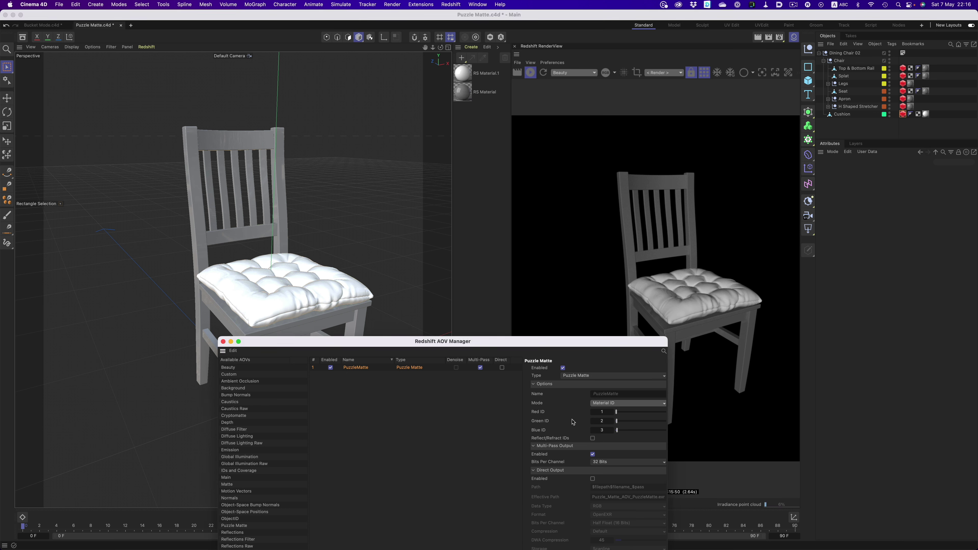
double_click(464, 91)
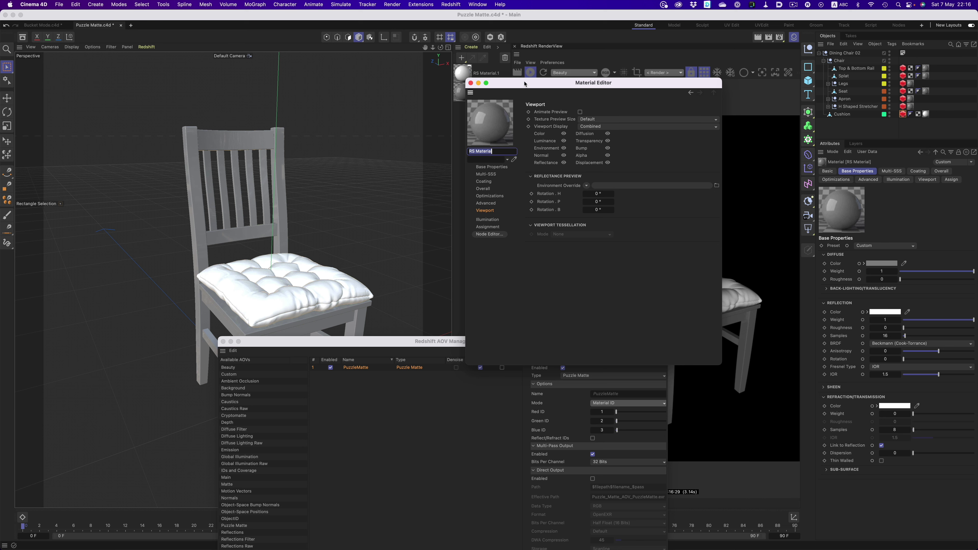
left_click_drag(526, 84, 486, 130)
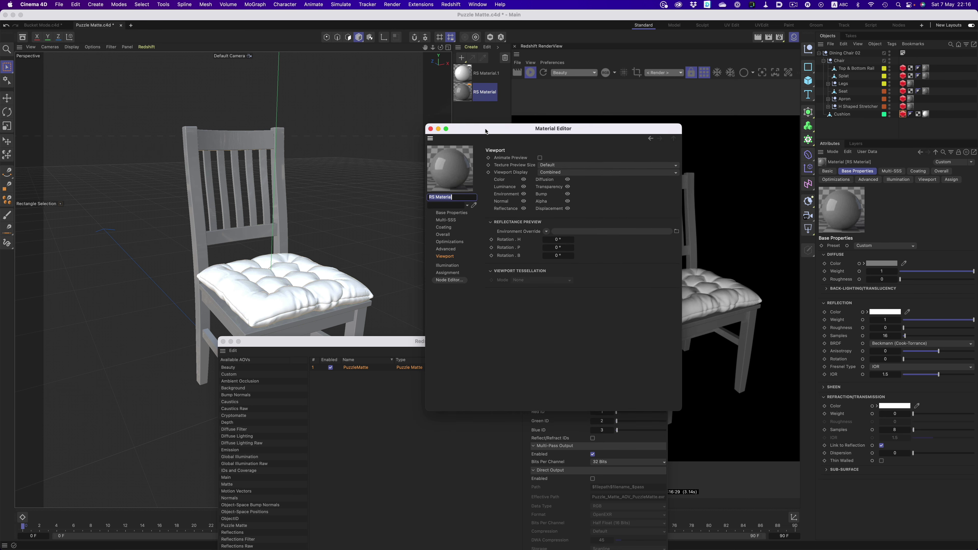
left_click(449, 273)
left_click(445, 256)
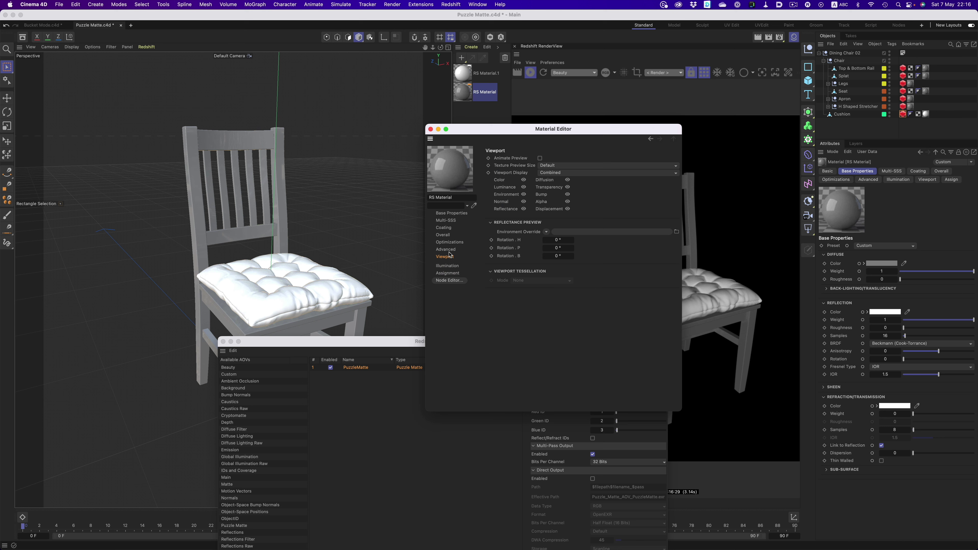
left_click(447, 249)
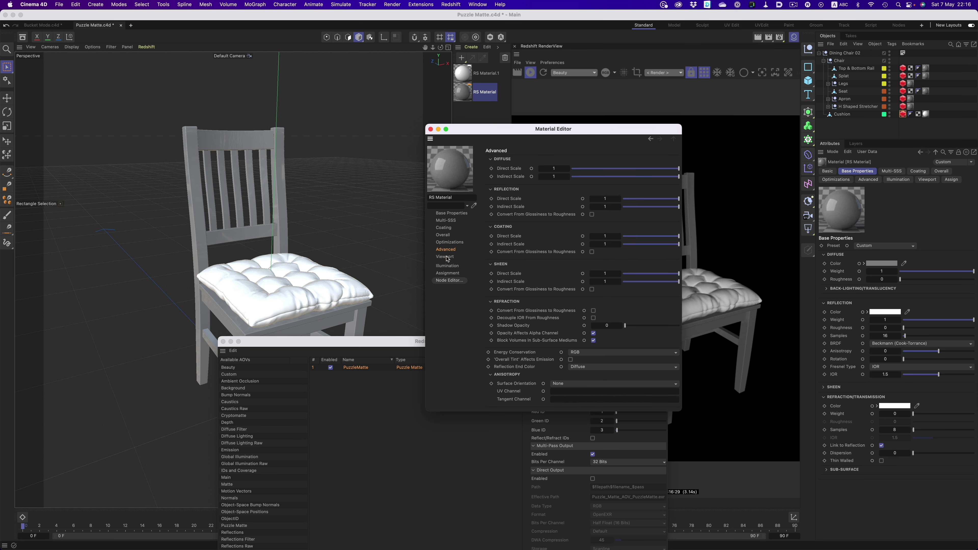
left_click(448, 281)
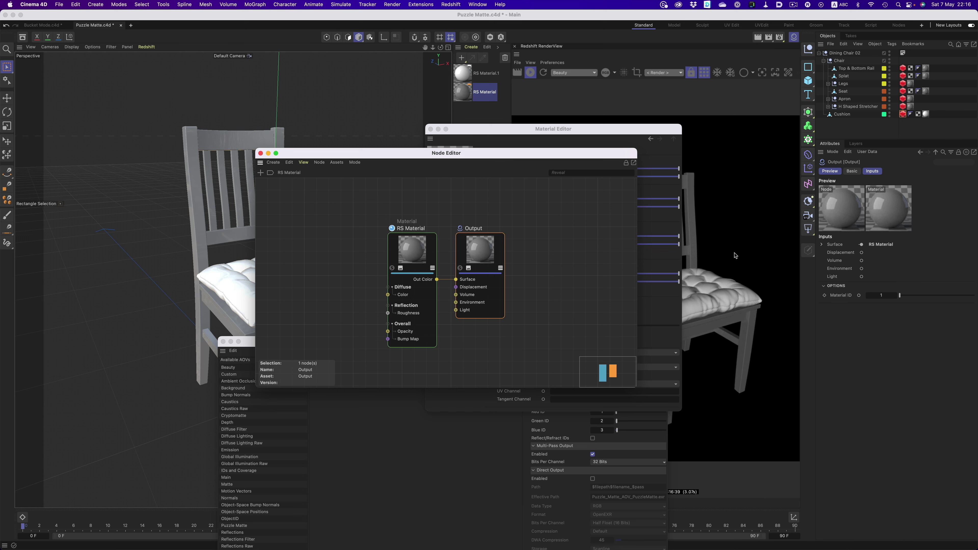
left_click(261, 153)
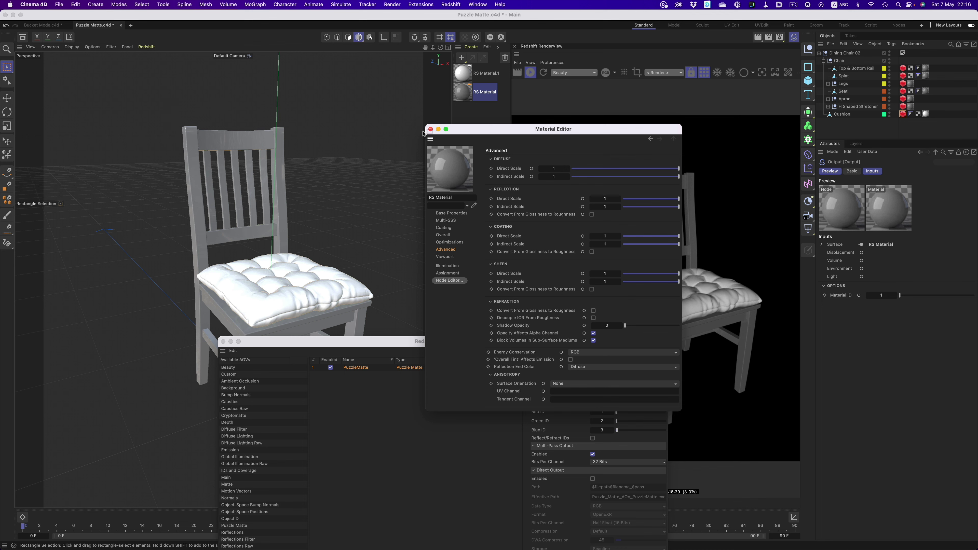
left_click(430, 130)
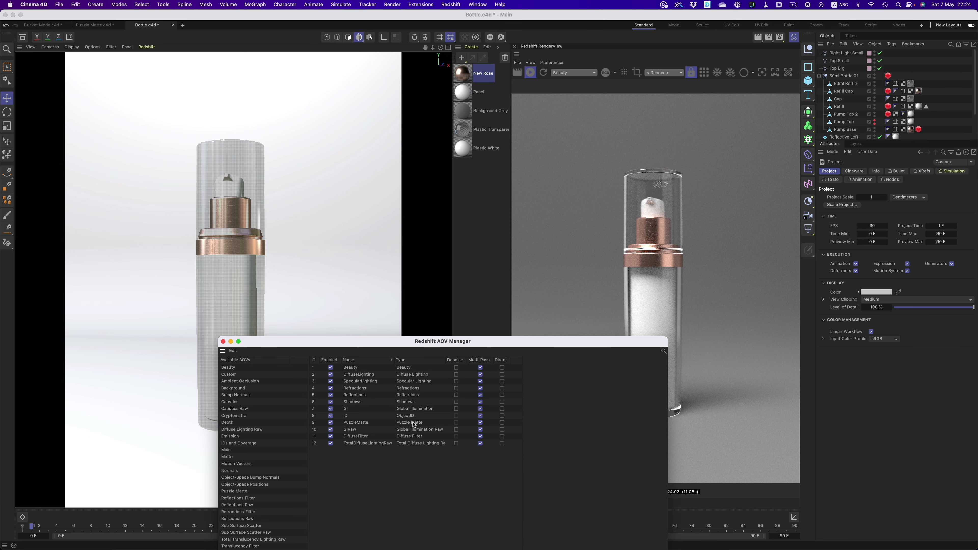
In the Bottle scene, preview the PuzzleMatte pass in the RenderView and enable Reflect/Refract IDs on its AOV, keeping the render unobstructed
left_click(414, 424)
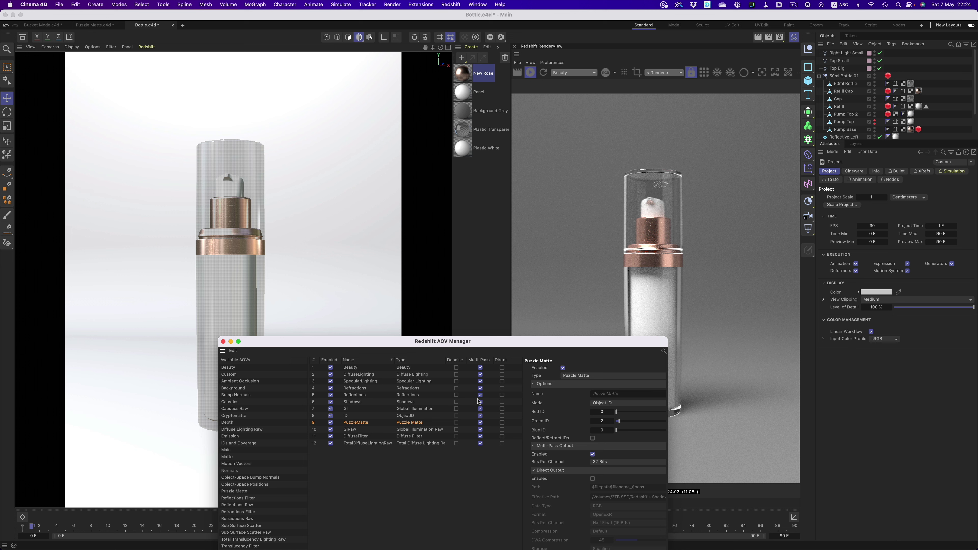
left_click(578, 71)
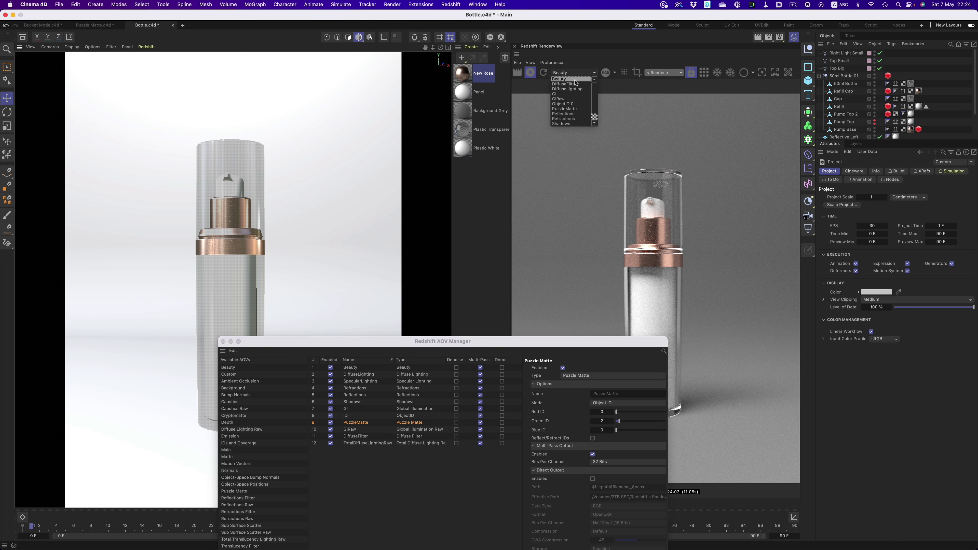
left_click(576, 109)
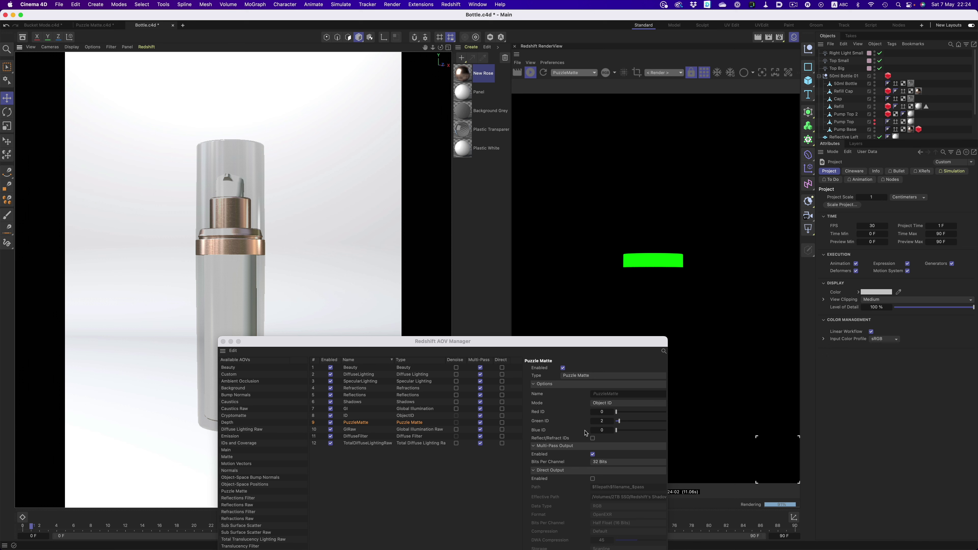
left_click(593, 439)
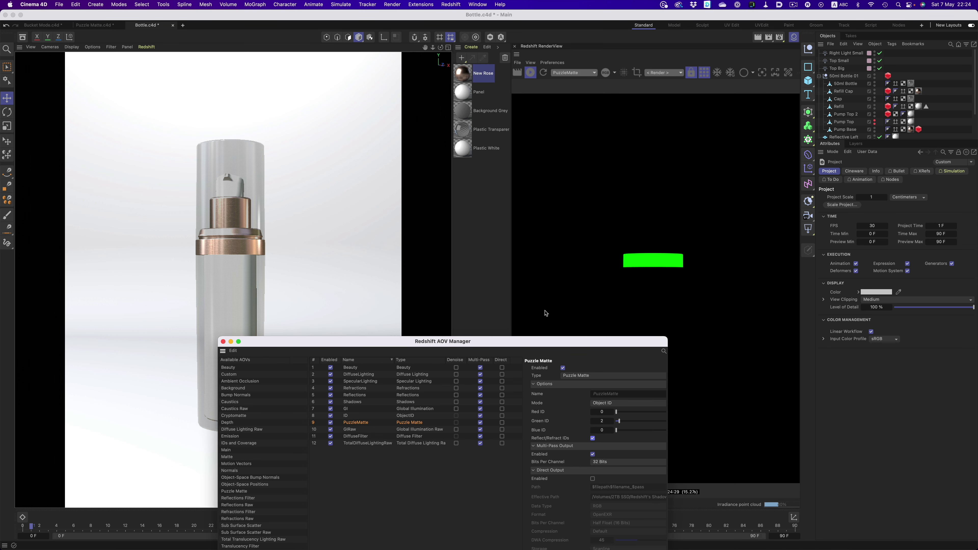
left_click_drag(555, 342, 481, 346)
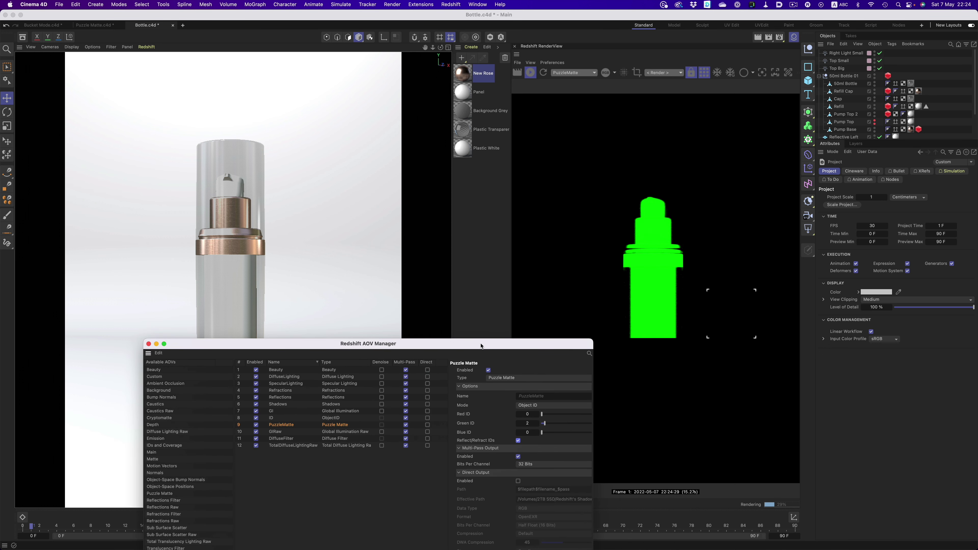